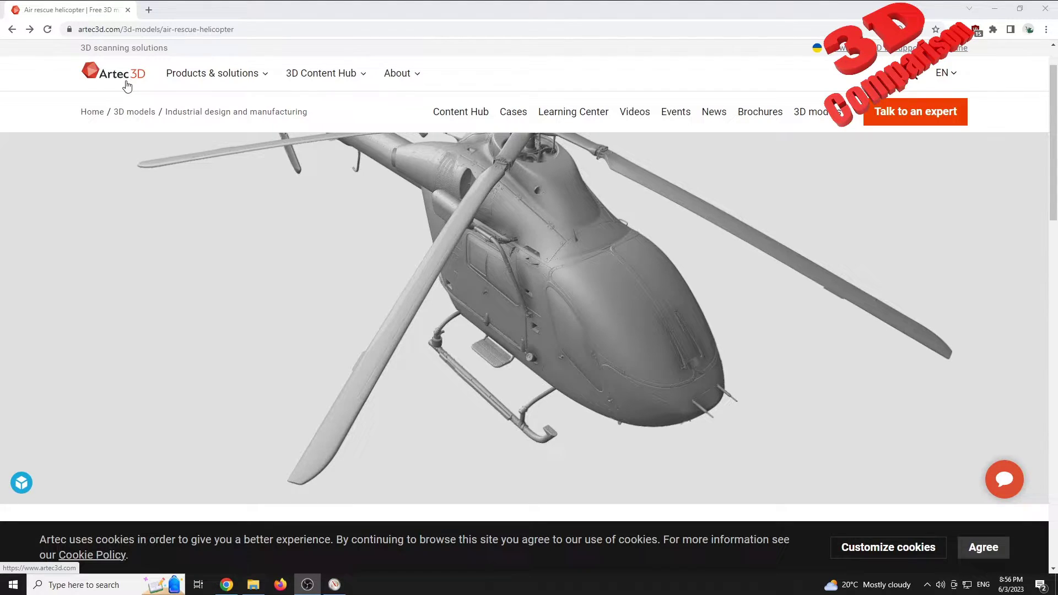
# - Review the air rescue helicopter's description, licence terms and available OBJ download on its Artec 3D page
pyautogui.scroll(-3, 512, 369)
pyautogui.scroll(-2, 512, 370)
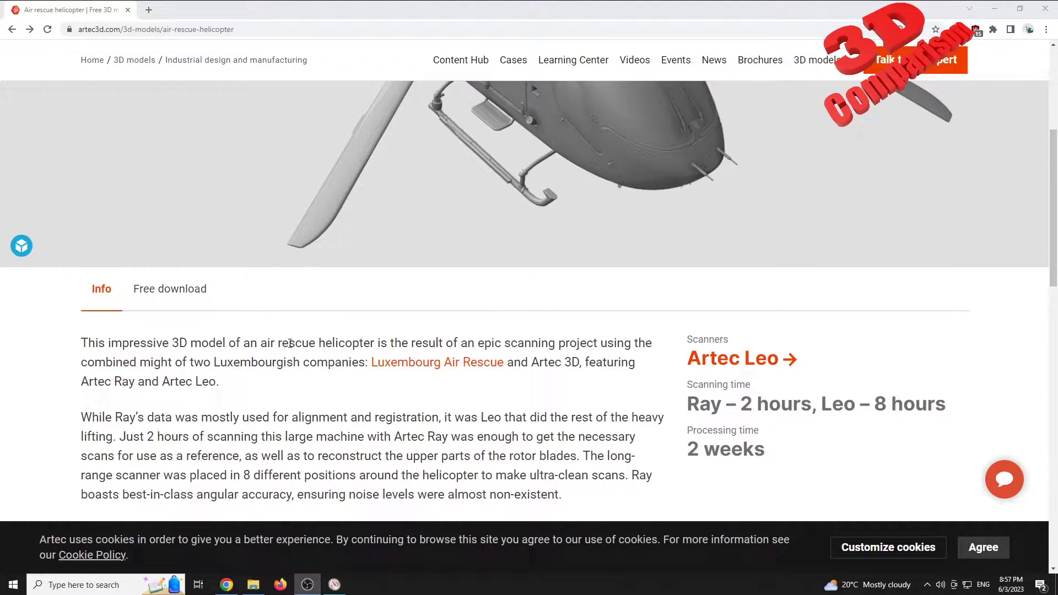
pyautogui.moveTo(278, 344); pyautogui.dragTo(377, 340)
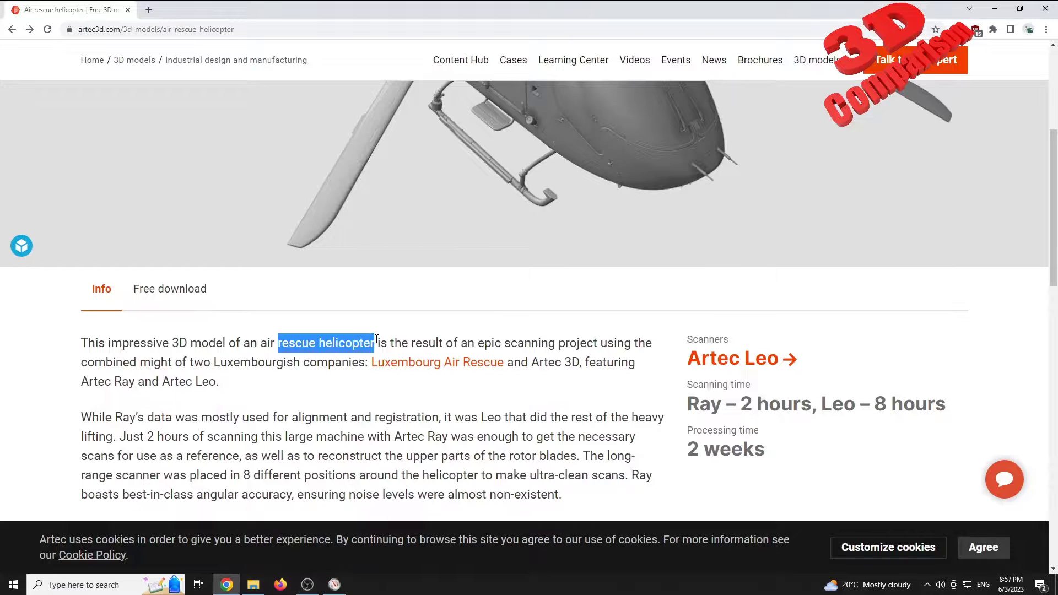
pyautogui.click(183, 299)
pyautogui.scroll(-5, 182, 320)
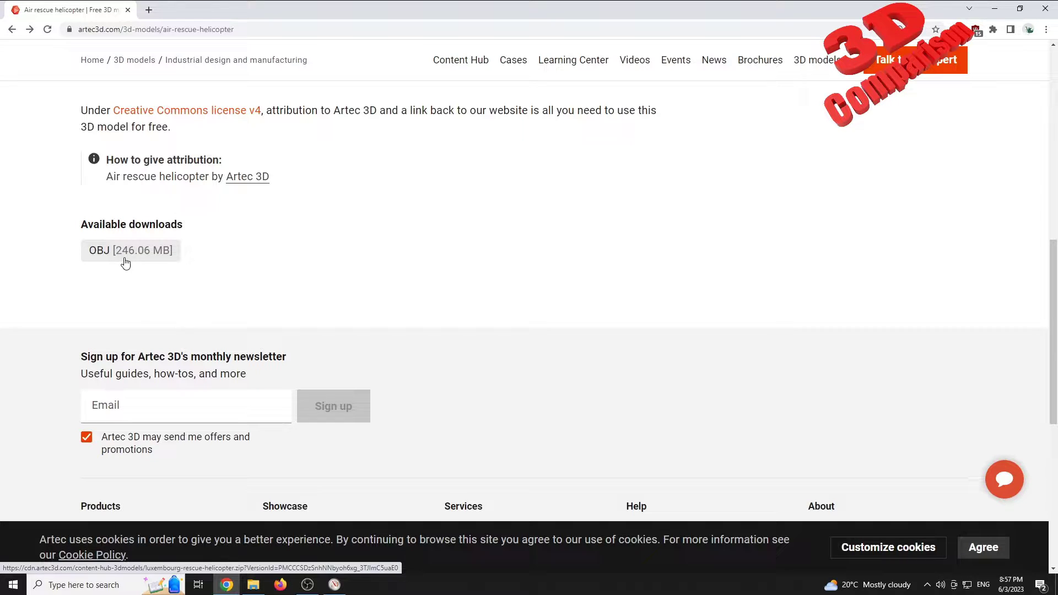
pyautogui.scroll(10, 310, 281)
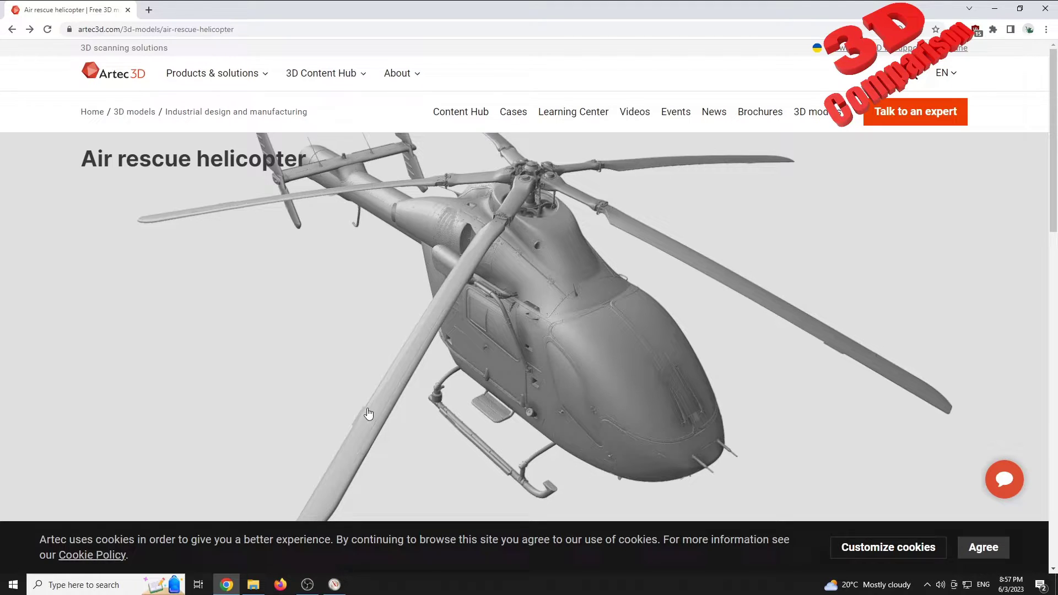
# - Check the memory usage in Resource Monitor, and load the air rescue helicopter in the web page's interactive 3D viewer
pyautogui.click(336, 587)
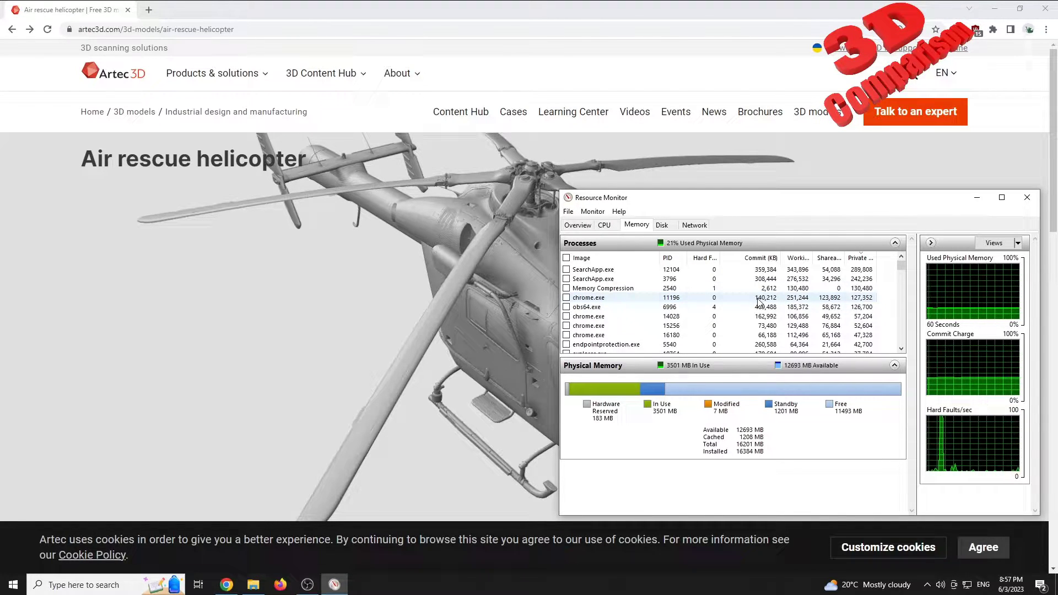
pyautogui.click(864, 155)
pyautogui.scroll(-1, 639, 346)
pyautogui.scroll(-2, 650, 345)
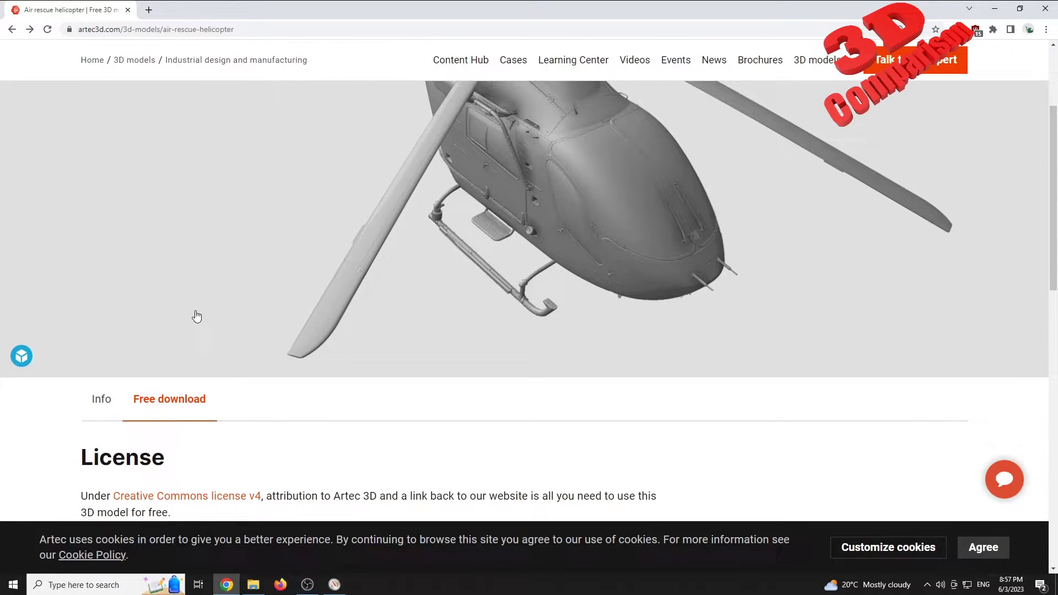
pyautogui.scroll(5, 480, 289)
pyautogui.click(521, 291)
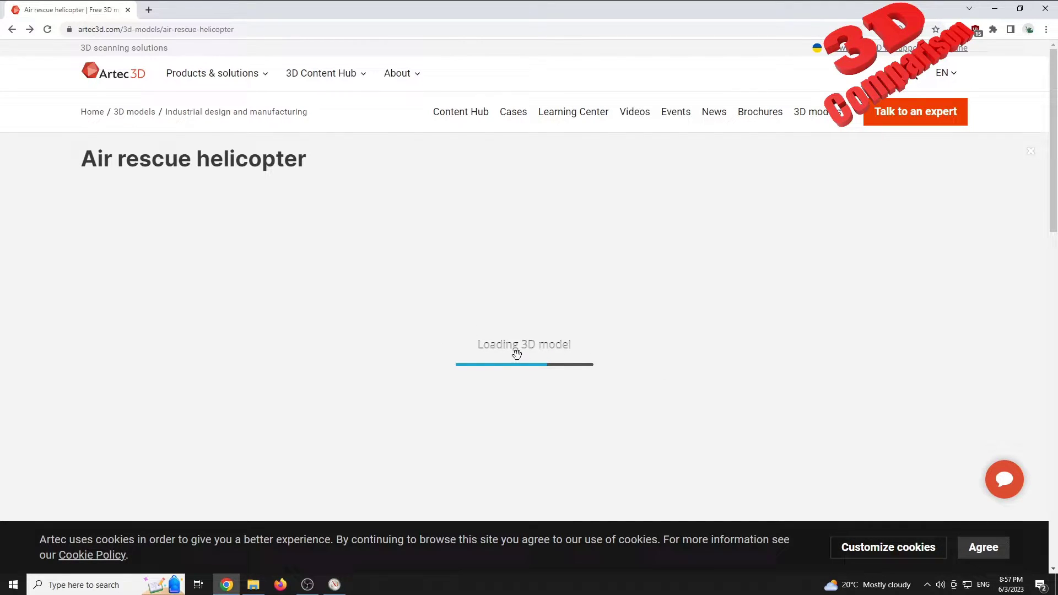
# - Check the memory usage in Resource Monitor again, and inspect the loaded helicopter in the web viewer from different angles and distances
pyautogui.moveTo(342, 589)
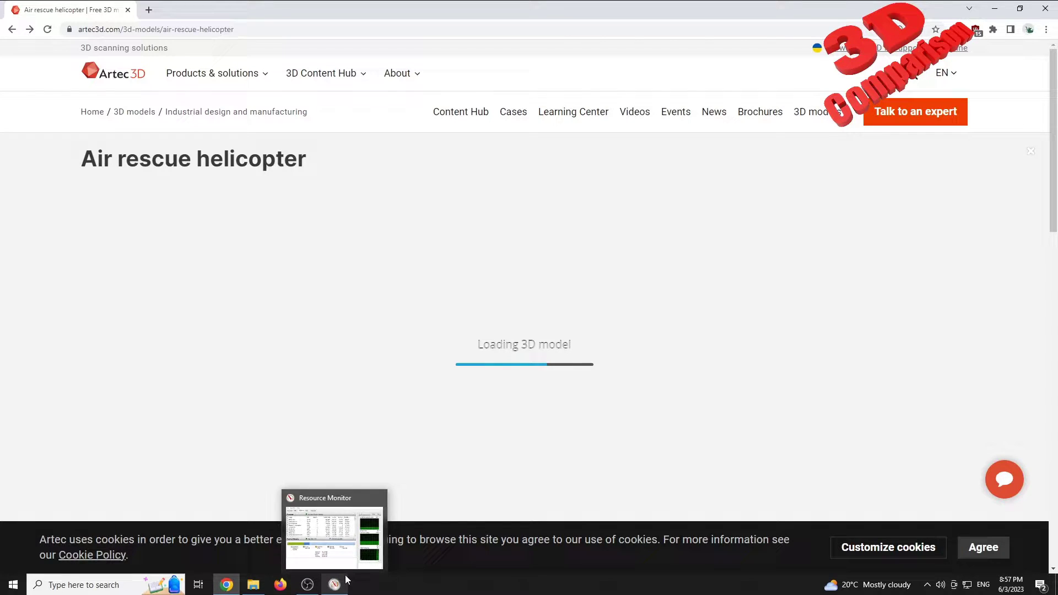
pyautogui.click(346, 583)
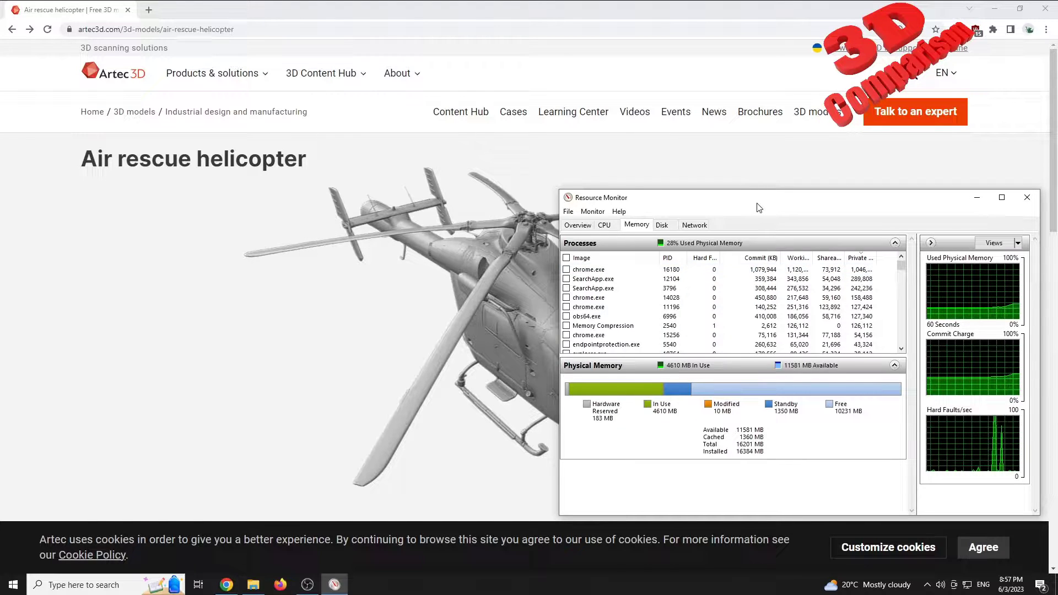
pyautogui.moveTo(496, 275); pyautogui.dragTo(360, 352)
pyautogui.scroll(5, 599, 265)
pyautogui.scroll(-5, 562, 313)
pyautogui.scroll(-3, 430, 337)
pyautogui.moveTo(430, 337); pyautogui.dragTo(524, 331)
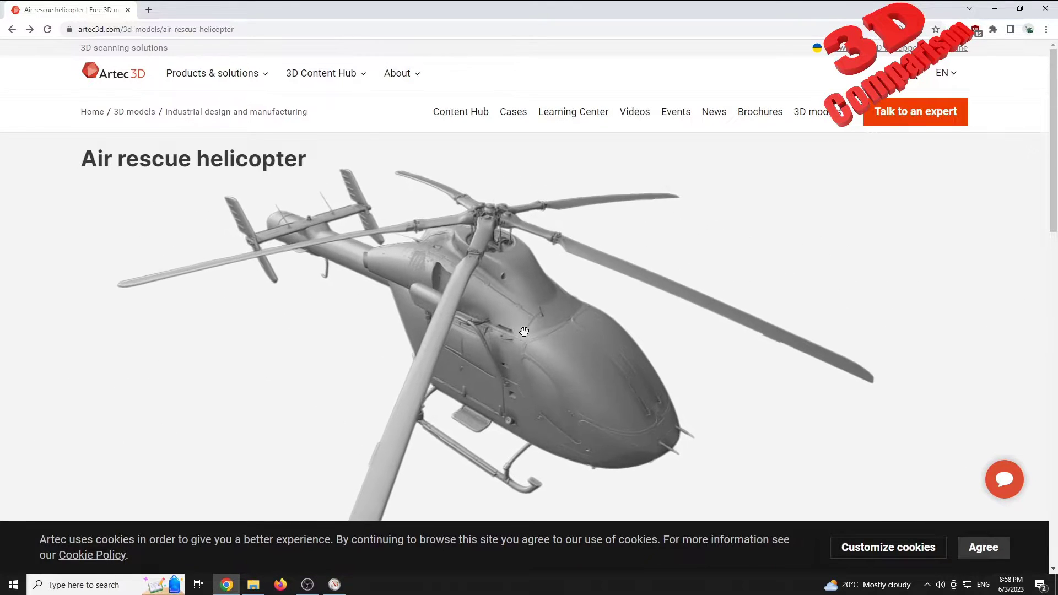
# - Launch Blender, dismiss the splash screen and delete the default cube
pyautogui.click(14, 586)
pyautogui.write('bl')
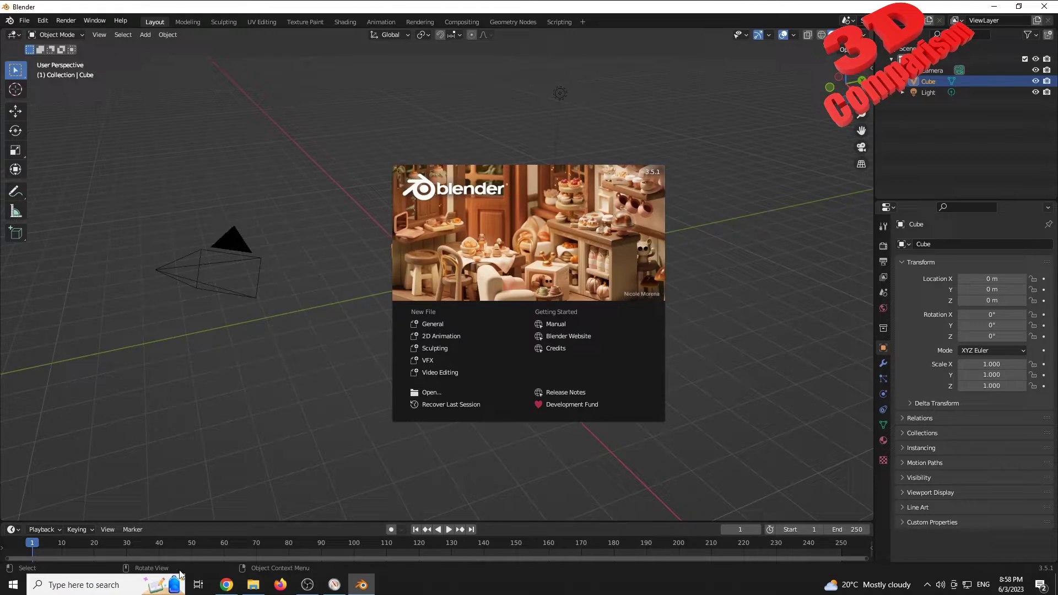
pyautogui.click(299, 353)
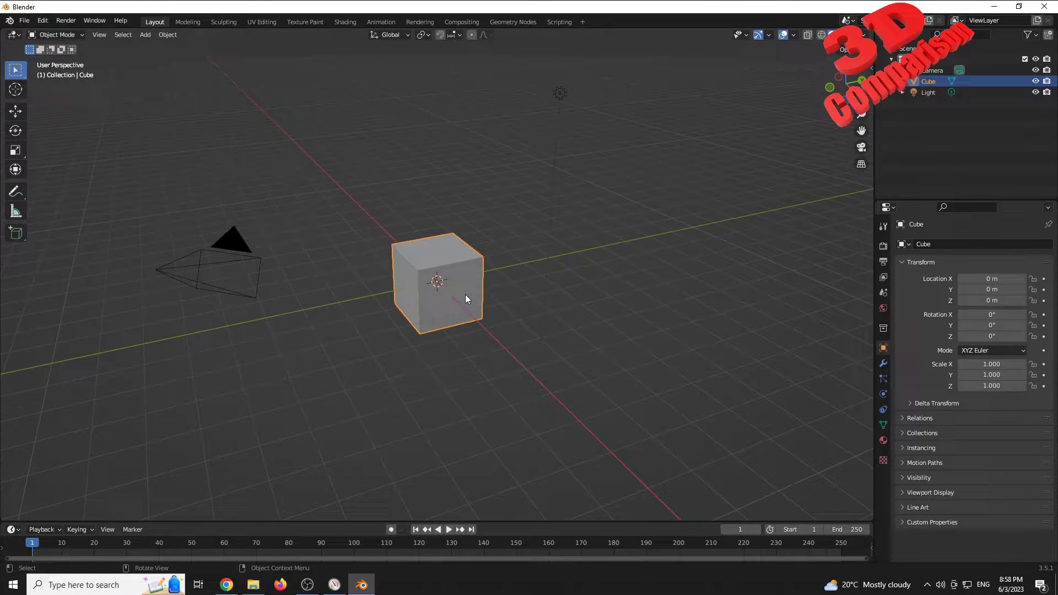
pyautogui.press('Delete')
# - Import the helicopter with the legacy Wavefront (.obj) importer from the Luxembourg-air-rescue-helicopter folder inside Downloads\luxembourg-rescue-helicopter
pyautogui.click(27, 21)
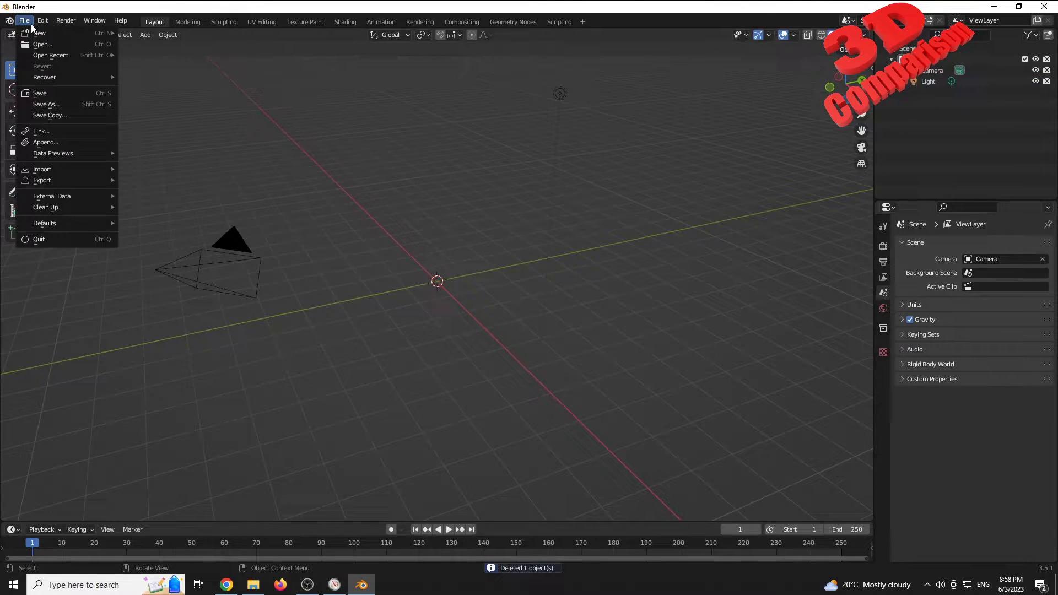
pyautogui.moveTo(58, 169)
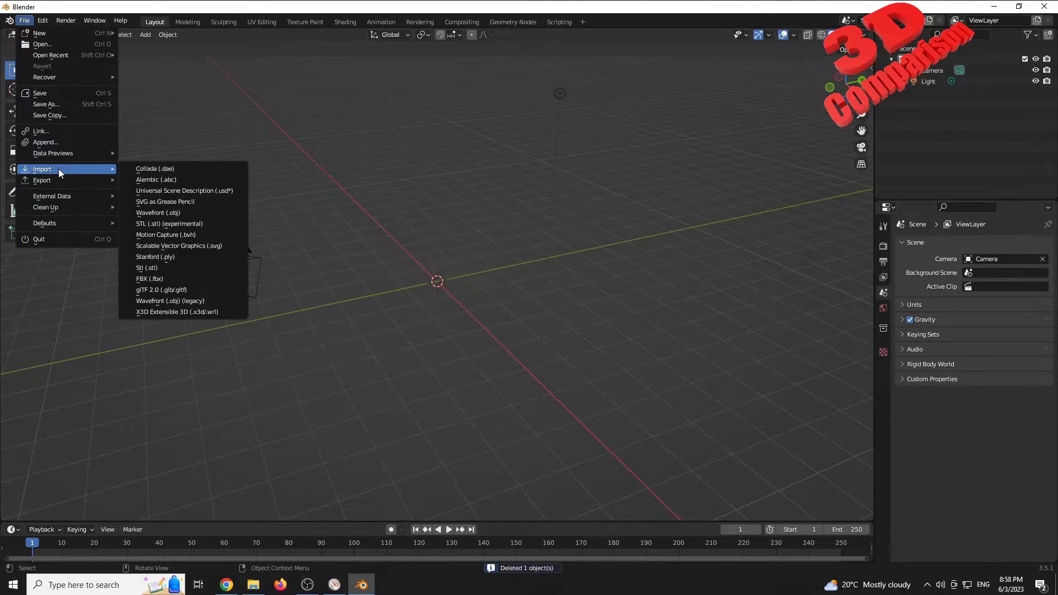
pyautogui.click(180, 300)
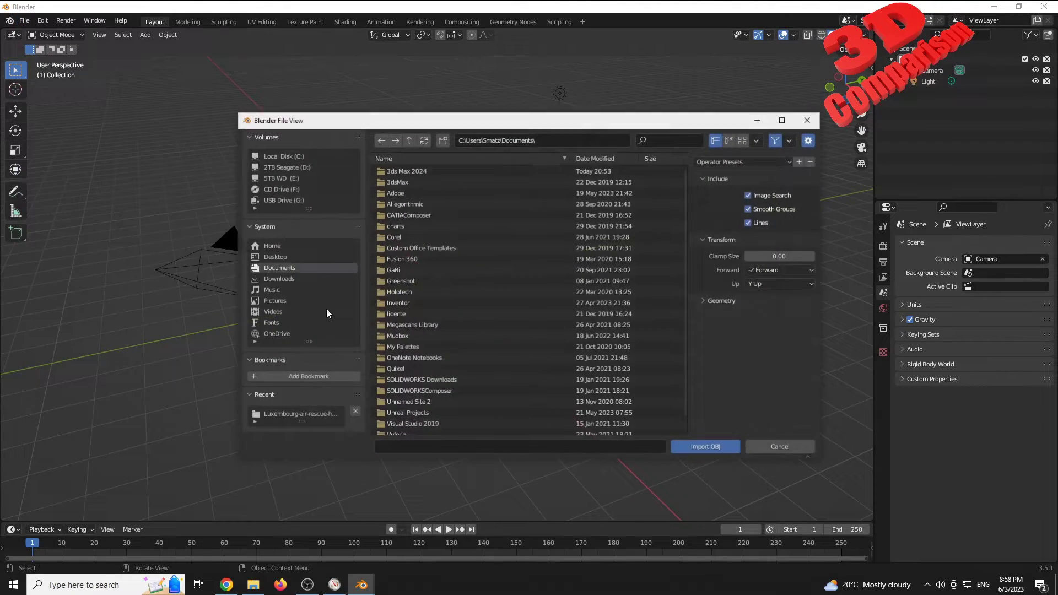
pyautogui.click(282, 278)
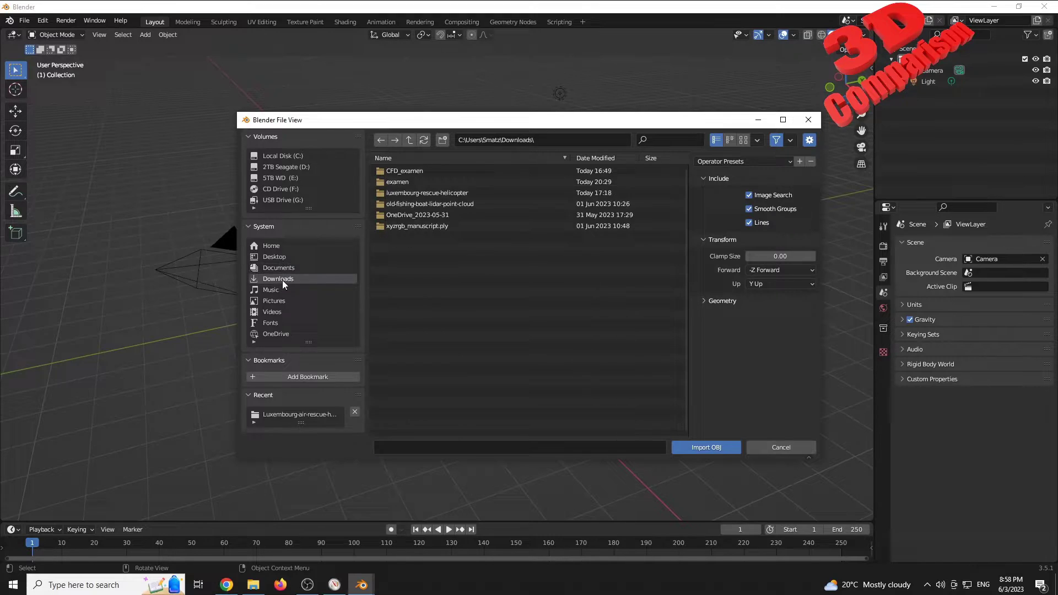
pyautogui.doubleClick(425, 193)
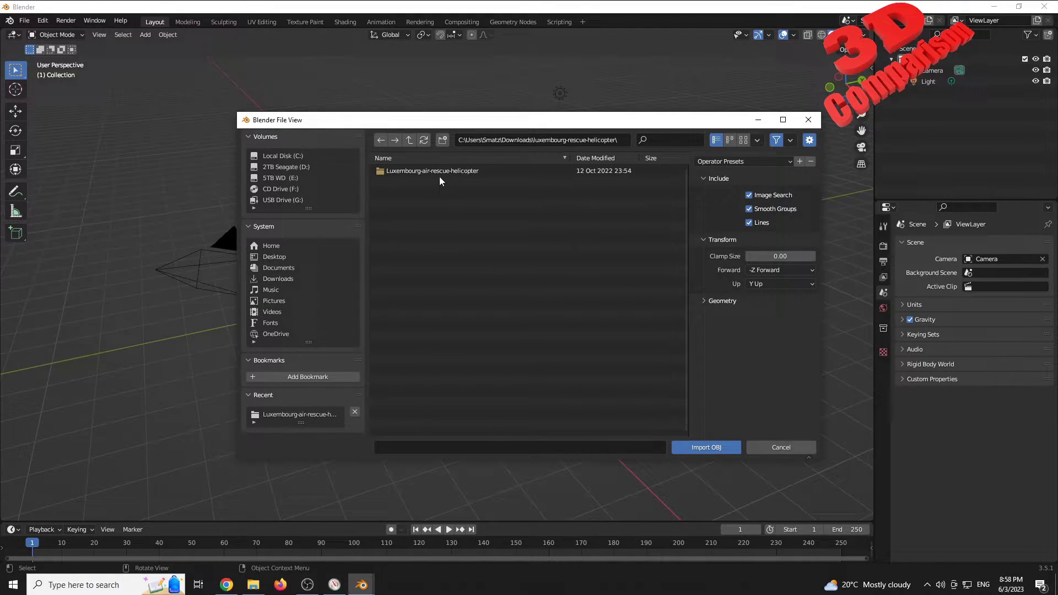
pyautogui.doubleClick(439, 173)
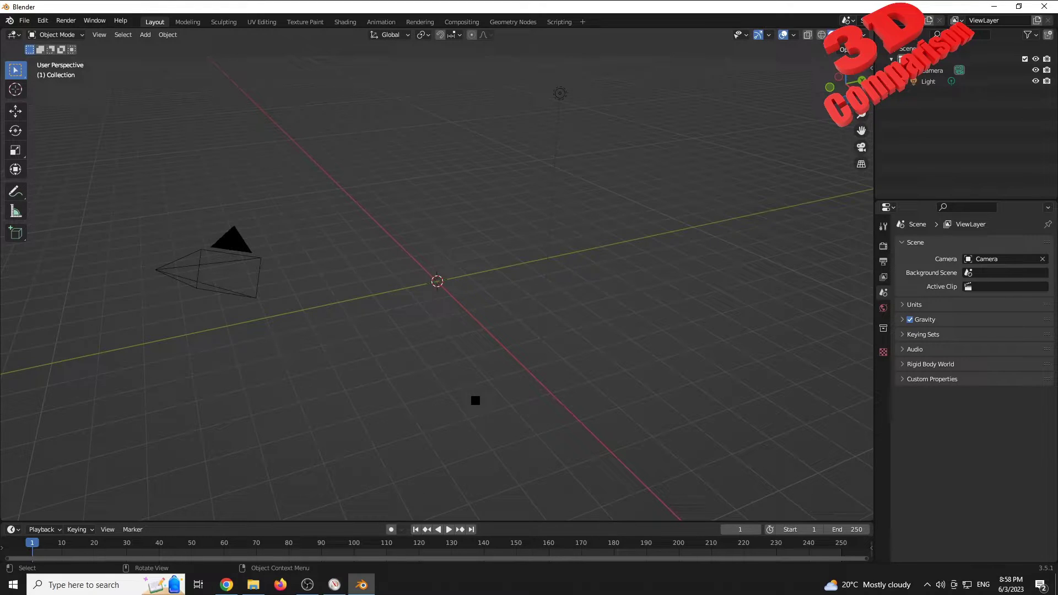
# - Show Resource Monitor's memory data fully on screen during the import, and launch HWMonitor, allowing it to make changes to the device
pyautogui.click(334, 584)
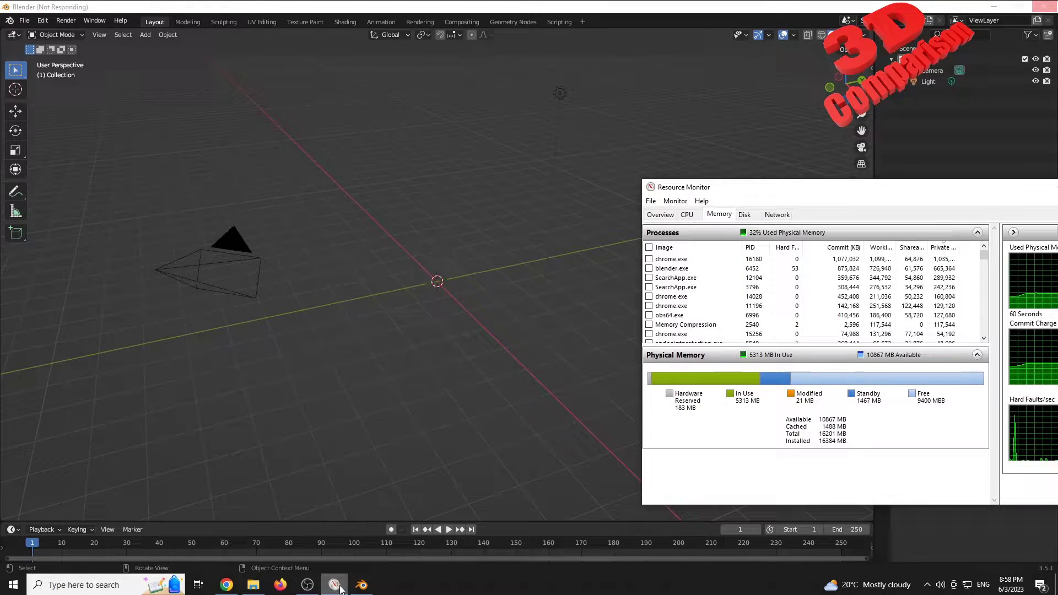
pyautogui.moveTo(836, 196); pyautogui.dragTo(727, 183)
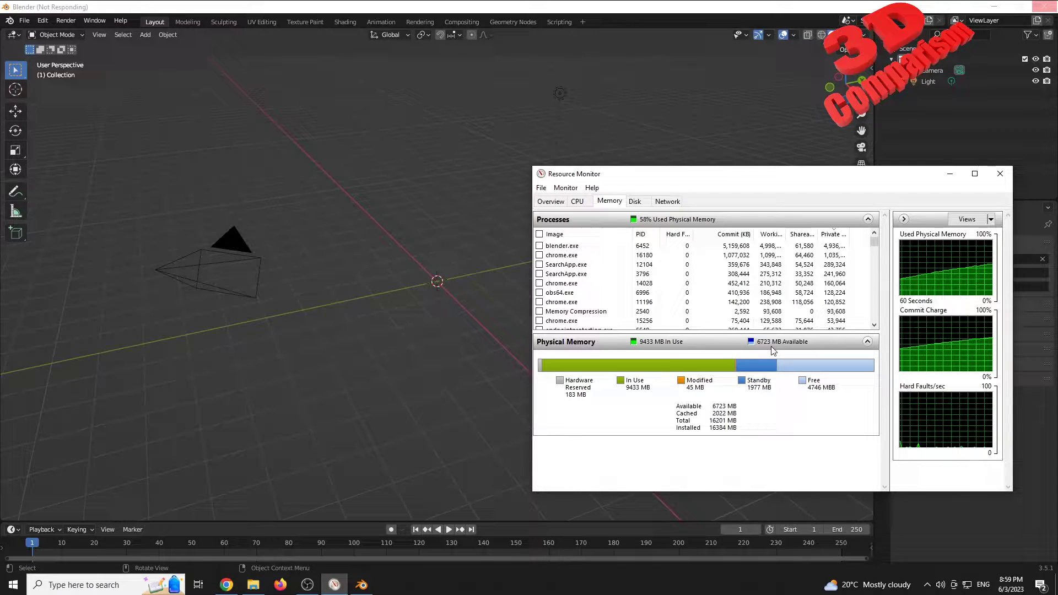
pyautogui.press('super')
pyautogui.write('hwmonitor')
pyautogui.press('Return')
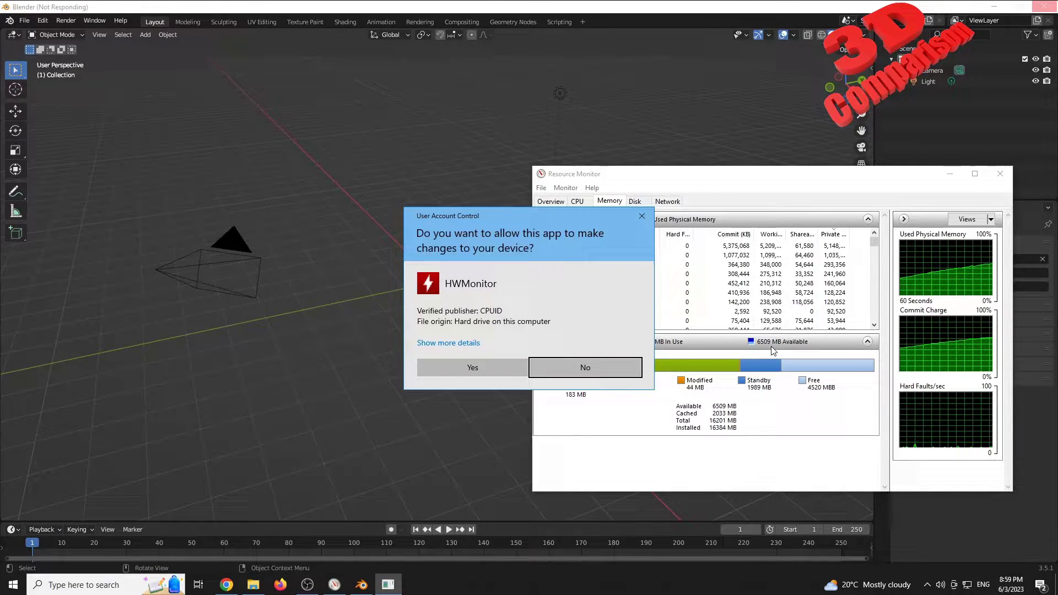
pyautogui.click(468, 368)
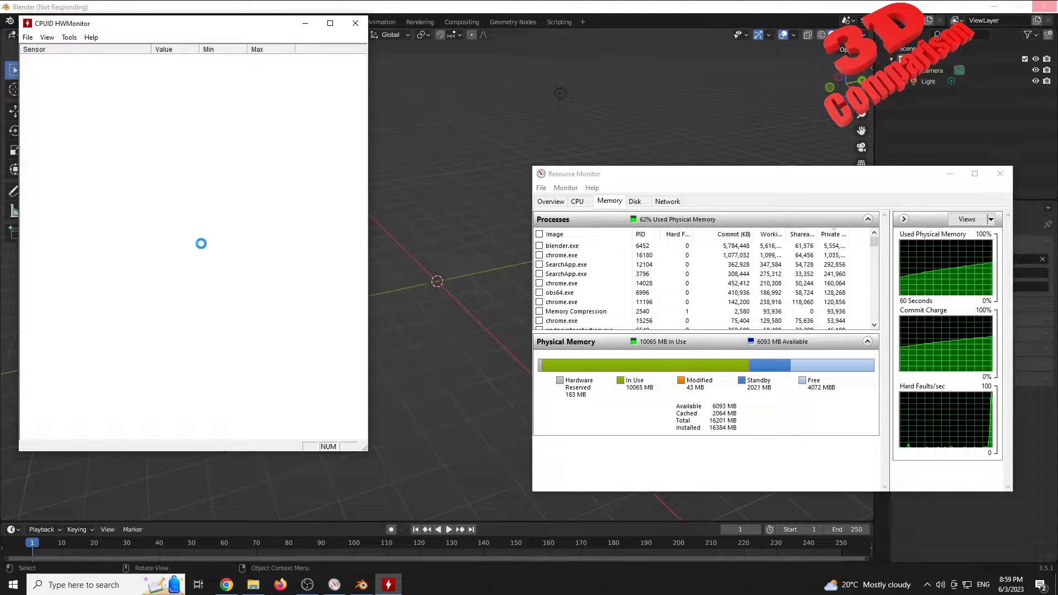
# - Examine the graphics card, processor, memory module and drive readings in HWMonitor, and minimize it
pyautogui.scroll(-10, 154, 205)
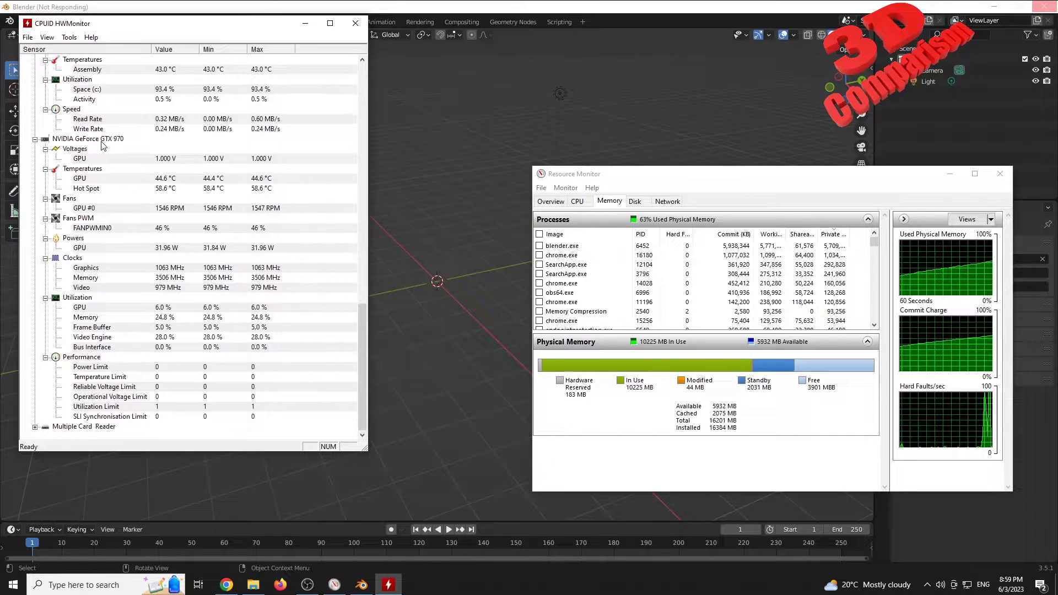
pyautogui.scroll(1, 107, 160)
pyautogui.scroll(10, 106, 160)
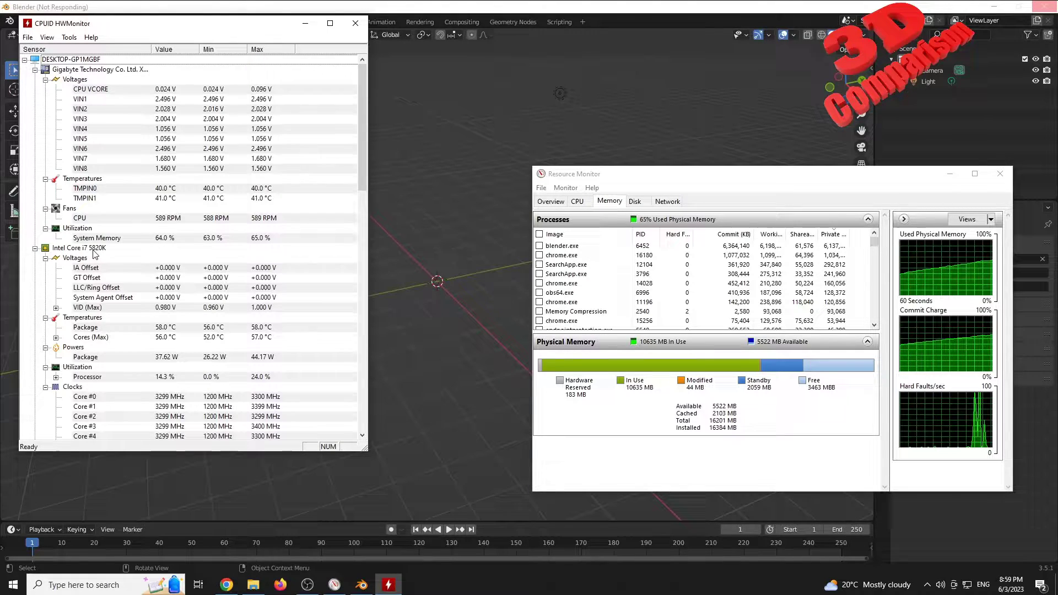
pyautogui.scroll(-6, 95, 253)
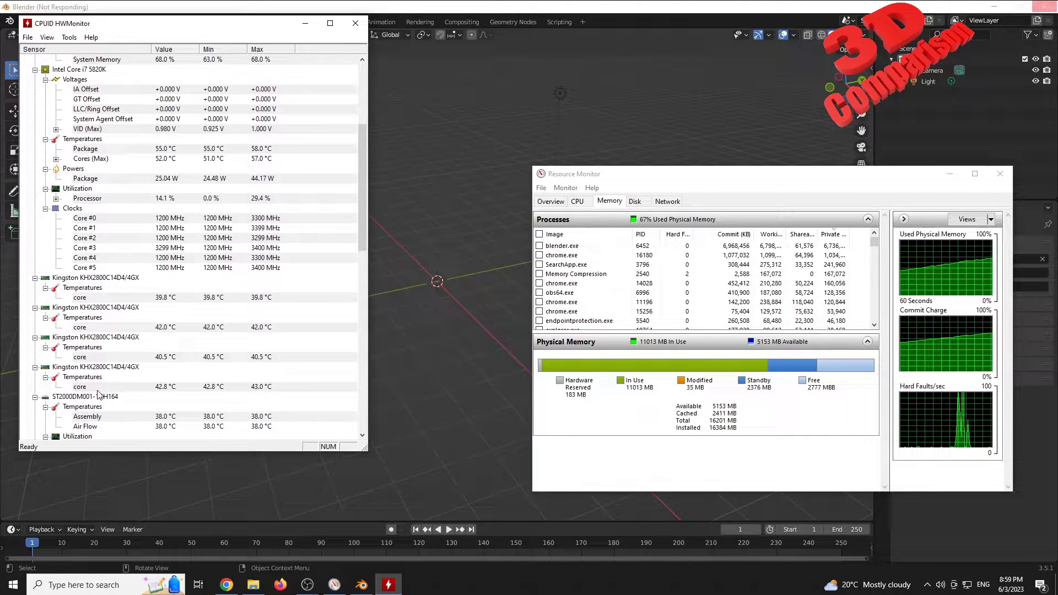
pyautogui.scroll(-7, 116, 336)
pyautogui.scroll(-5, 124, 329)
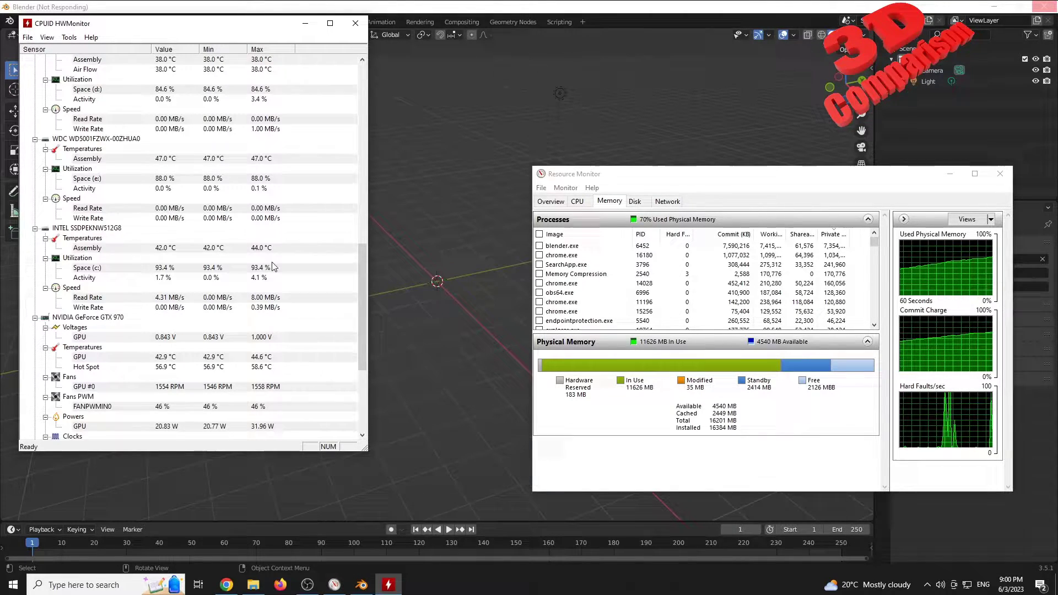
pyautogui.scroll(15, 205, 243)
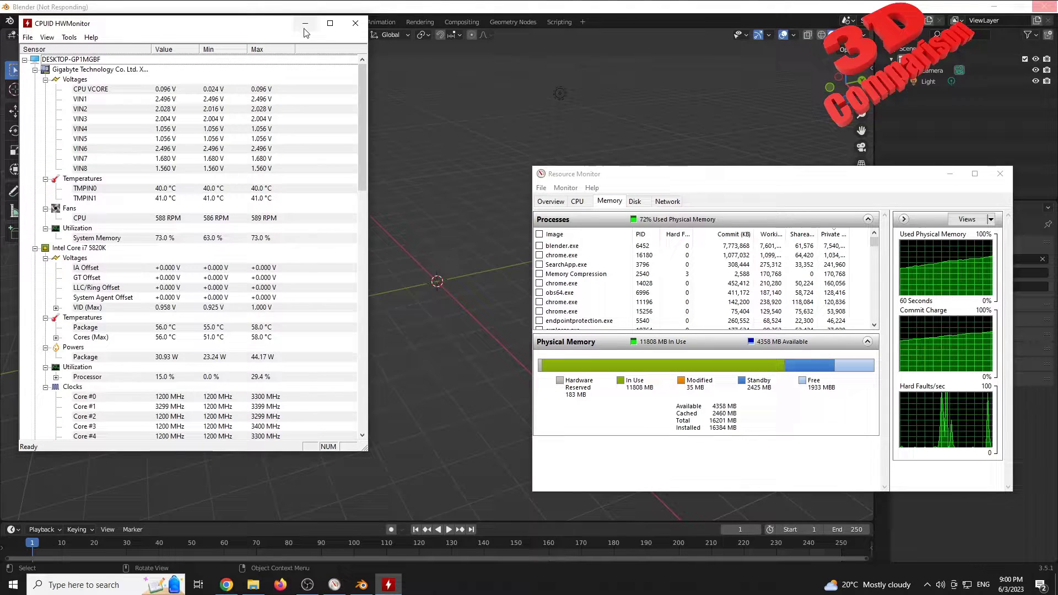
pyautogui.click(305, 23)
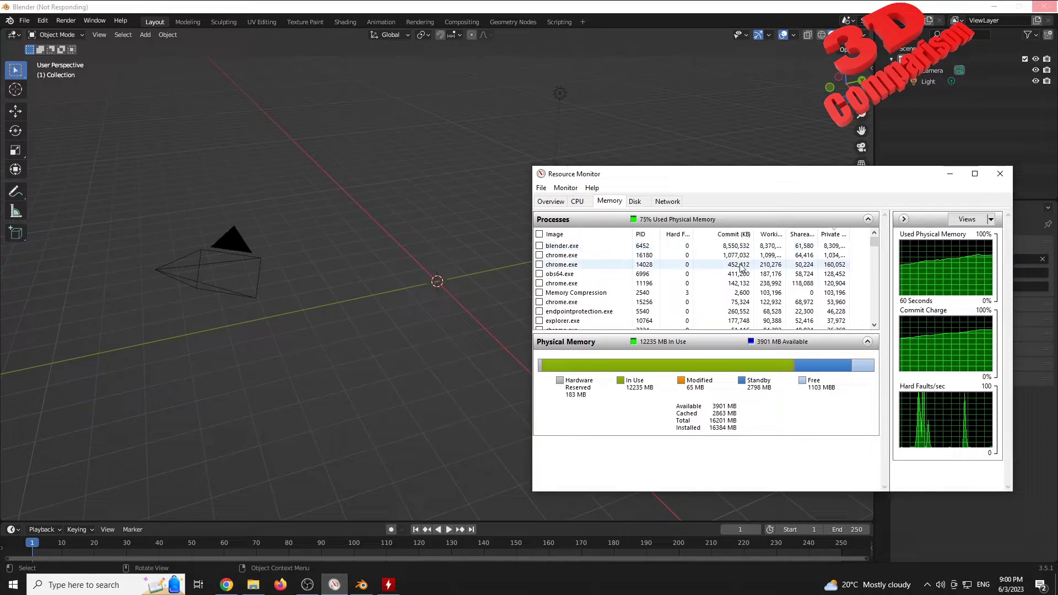
# - Check Blender's processor load, status and memory usage in Resource Monitor while the OBJ import is running
pyautogui.click(578, 201)
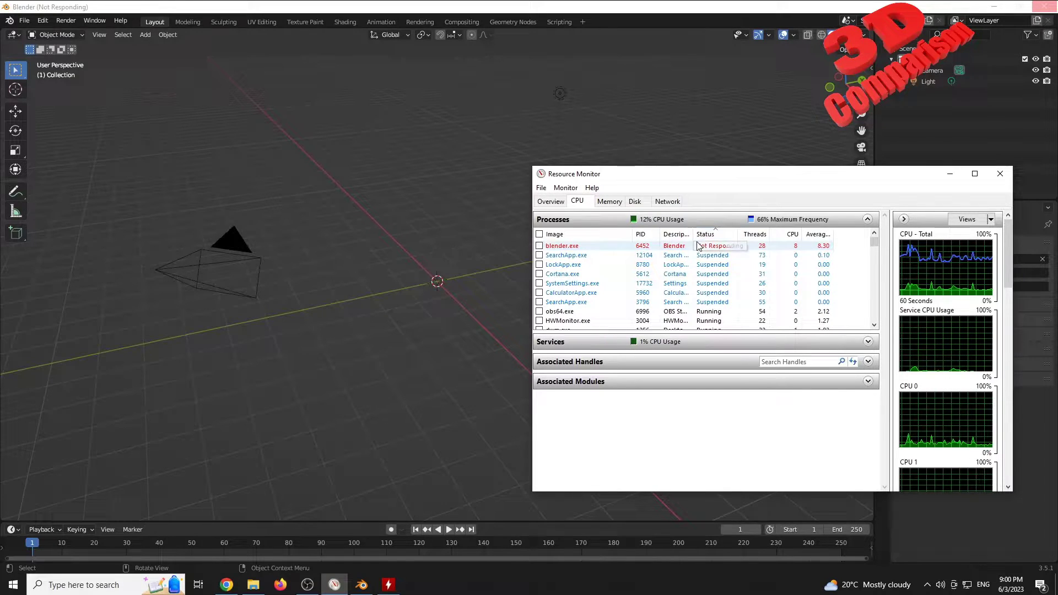
pyautogui.click(499, 66)
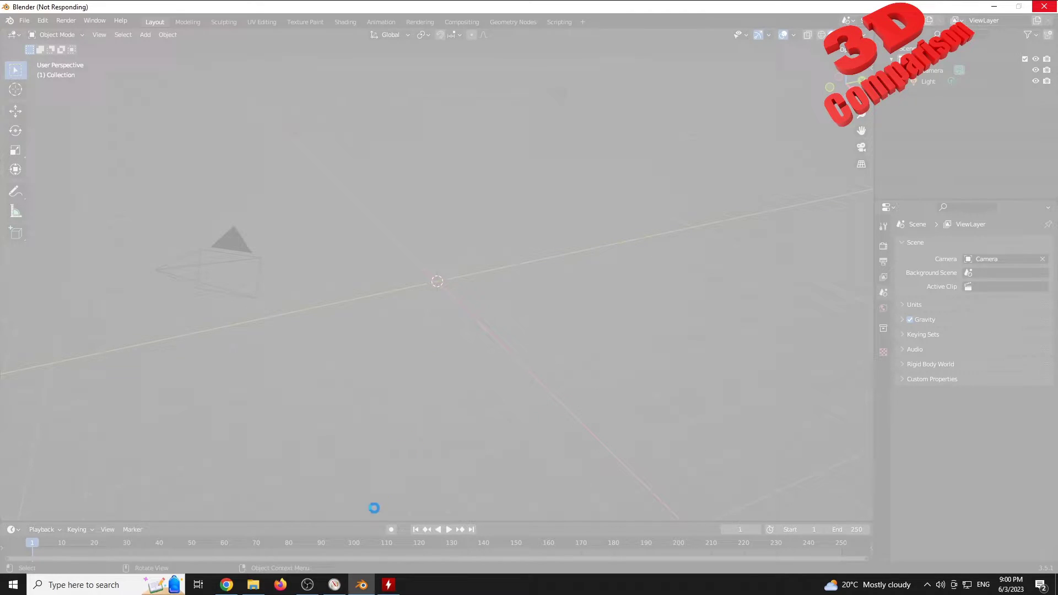
pyautogui.click(340, 587)
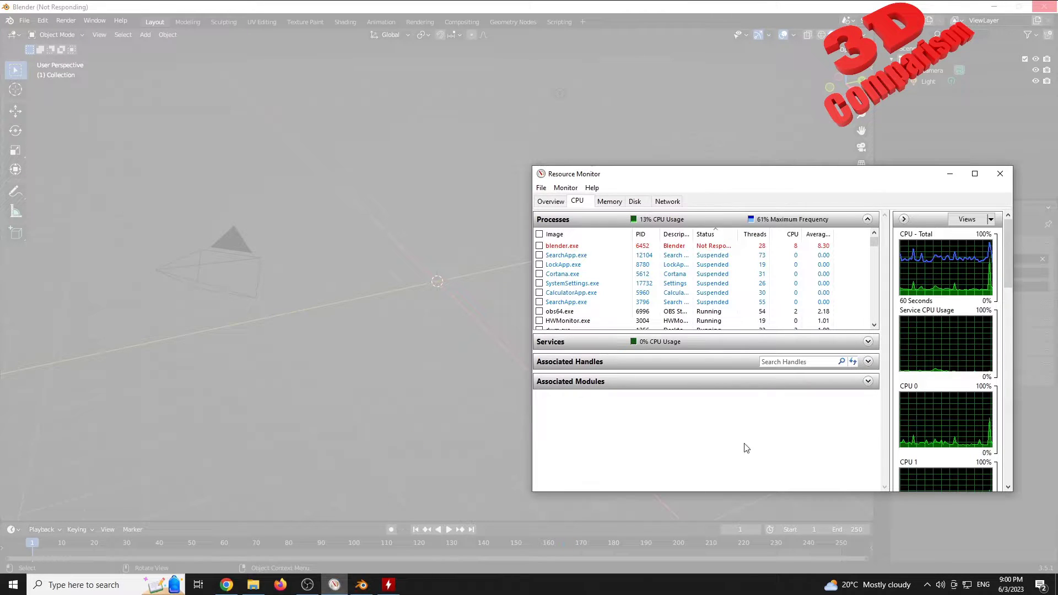
pyautogui.click(610, 200)
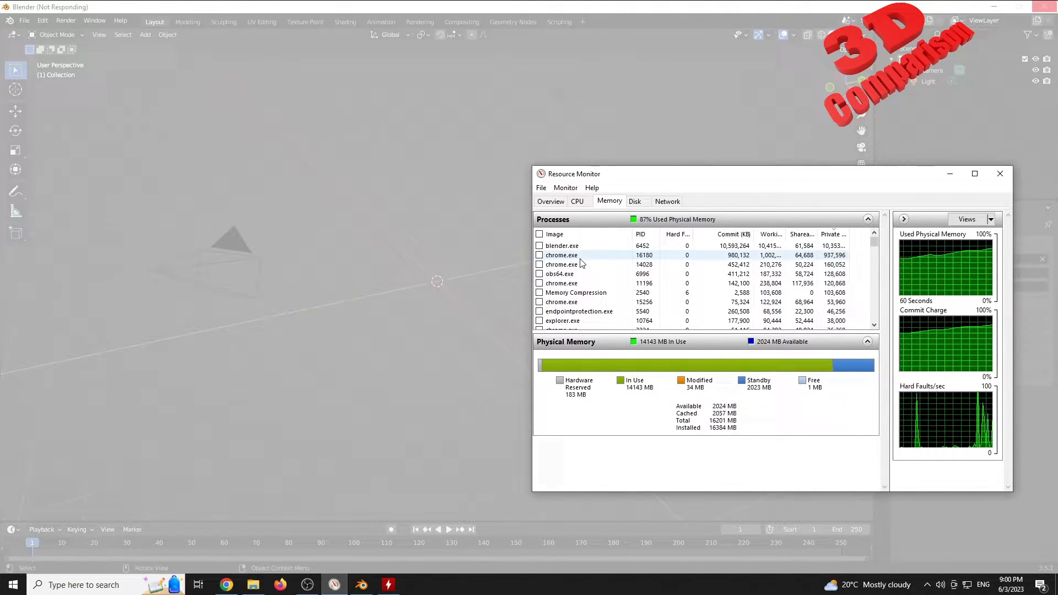
# - Switch to Chrome and review the helicopter page's web address, 3D preview, licence and OBJ download size
pyautogui.click(240, 584)
pyautogui.click(290, 30)
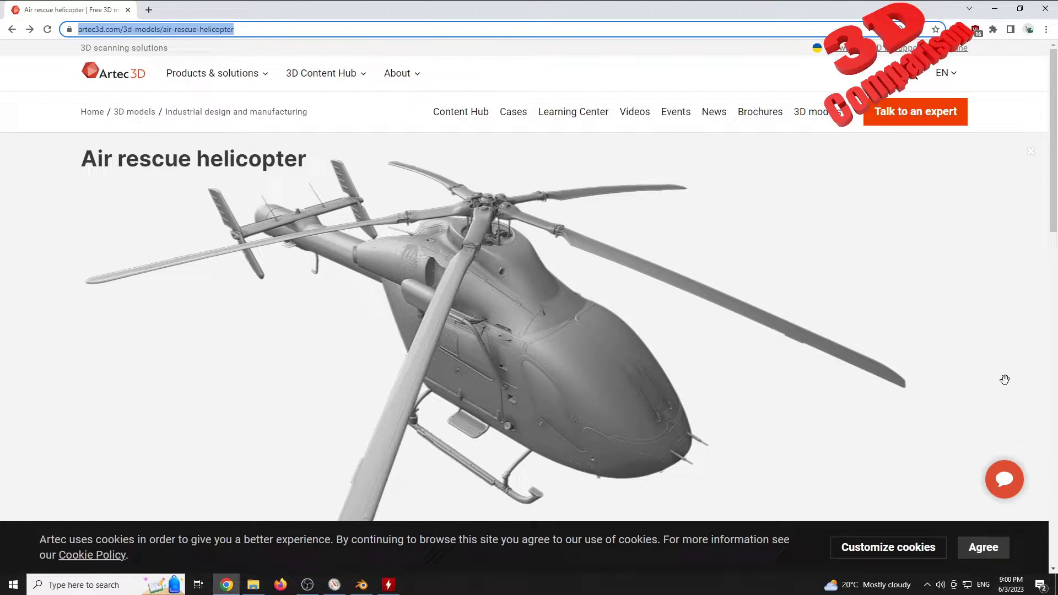
pyautogui.scroll(-5, 1028, 384)
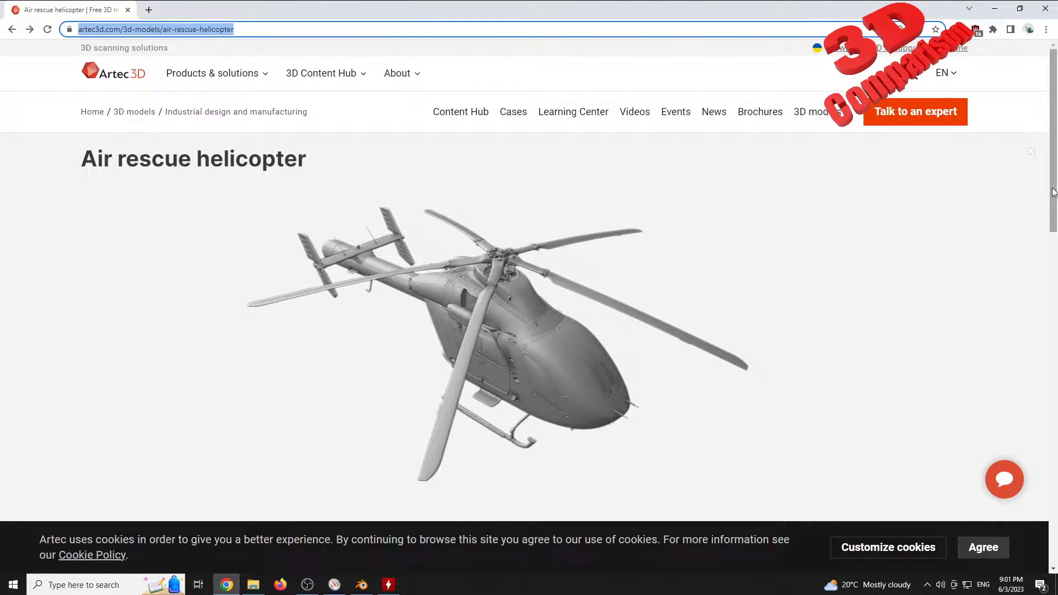
pyautogui.moveTo(1053, 191); pyautogui.dragTo(1054, 341)
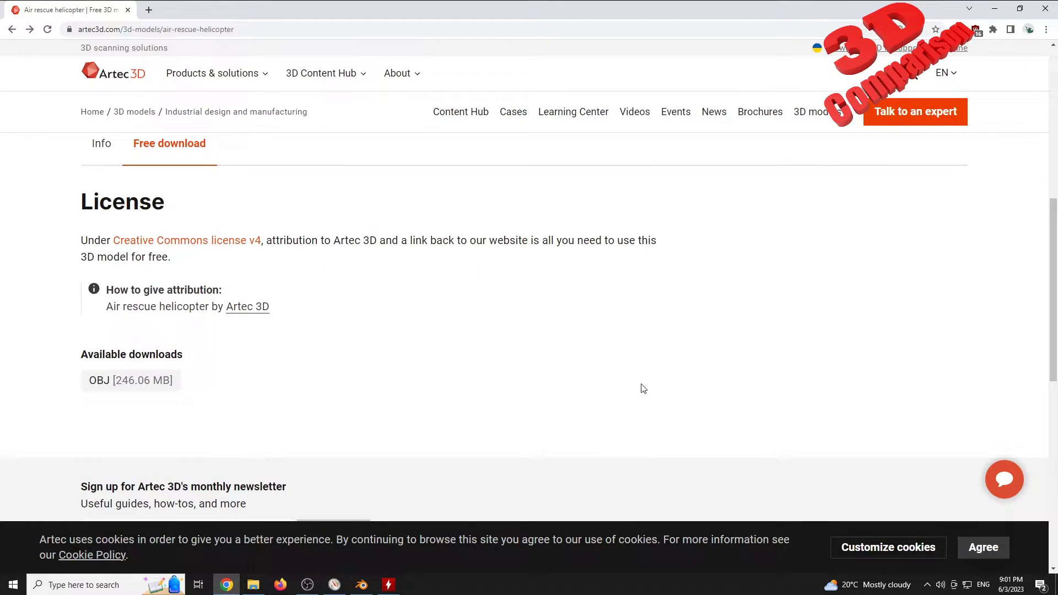
# - Return to the helicopter's 3D preview on the web page and close Chrome
pyautogui.scroll(10, 466, 314)
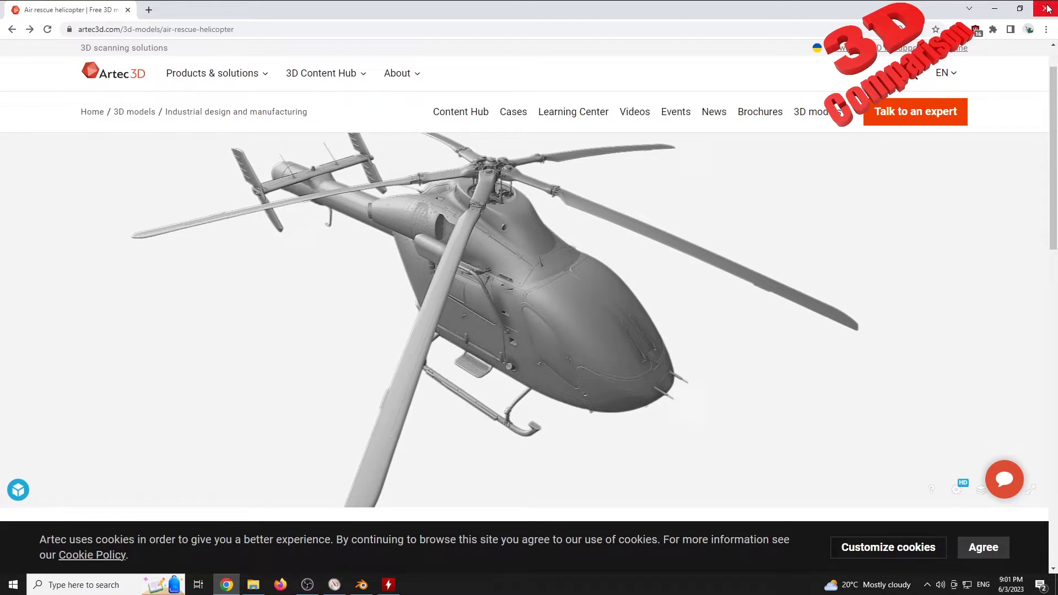
pyautogui.click(1047, 8)
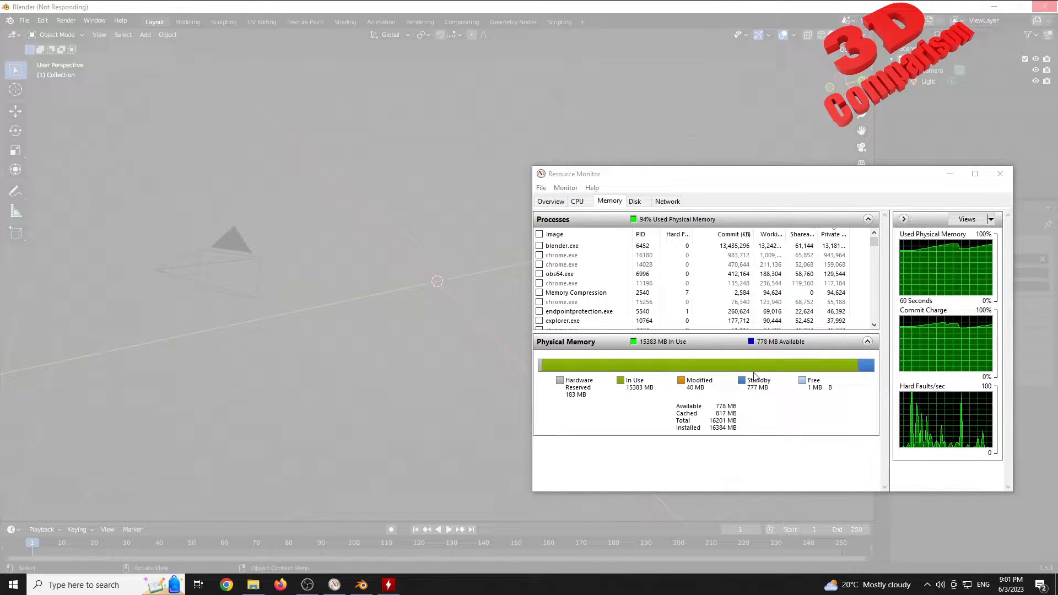
# - Check the processor and memory usage of Blender and the other processes in Resource Monitor while the OBJ import is running
pyautogui.moveTo(754, 380)
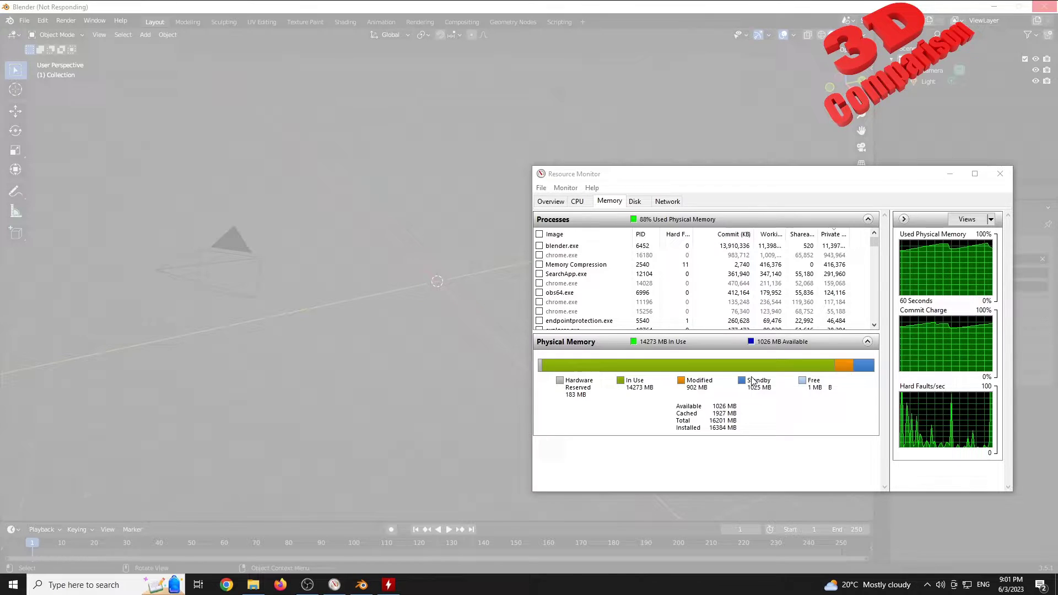
pyautogui.rightClick(573, 257)
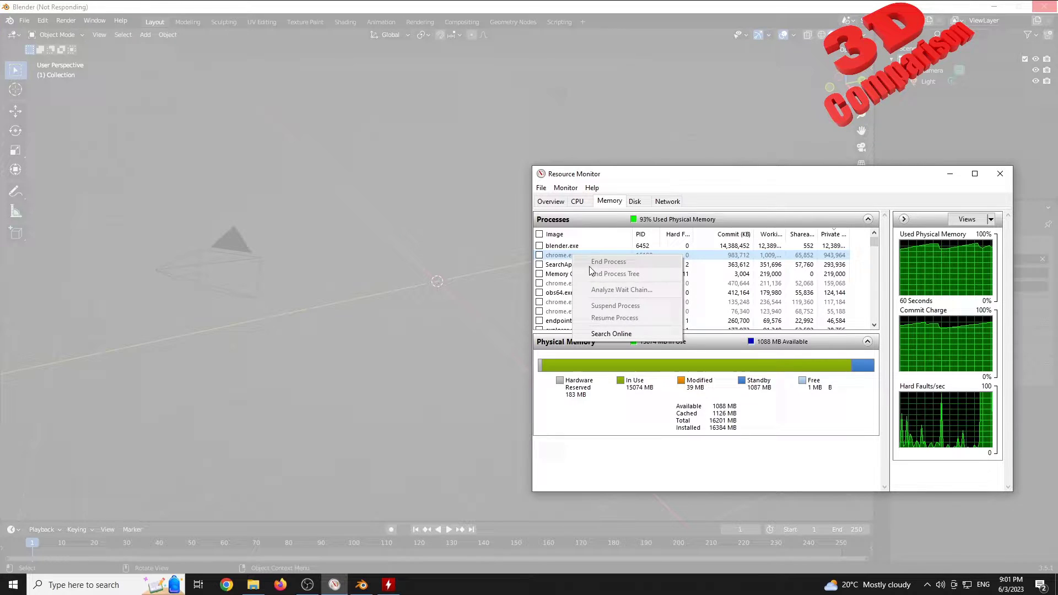
pyautogui.click(577, 201)
pyautogui.click(609, 201)
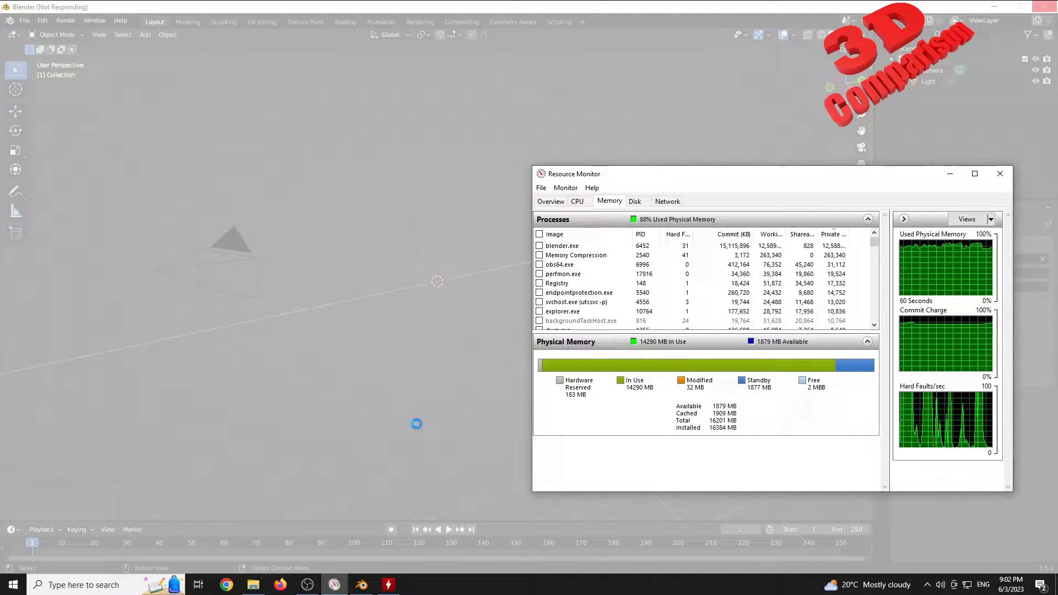
pyautogui.click(452, 383)
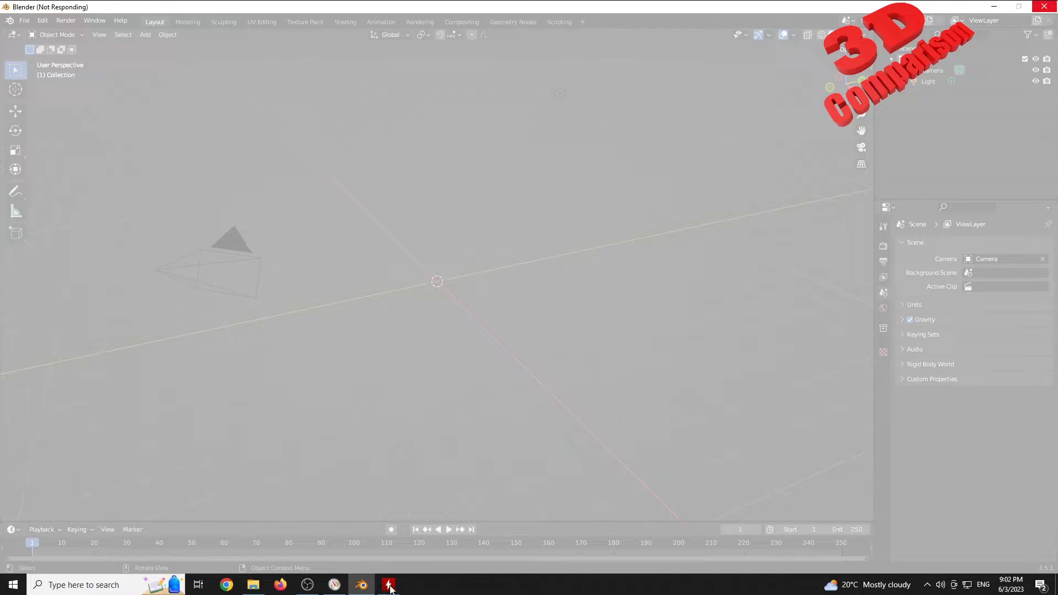
pyautogui.click(335, 584)
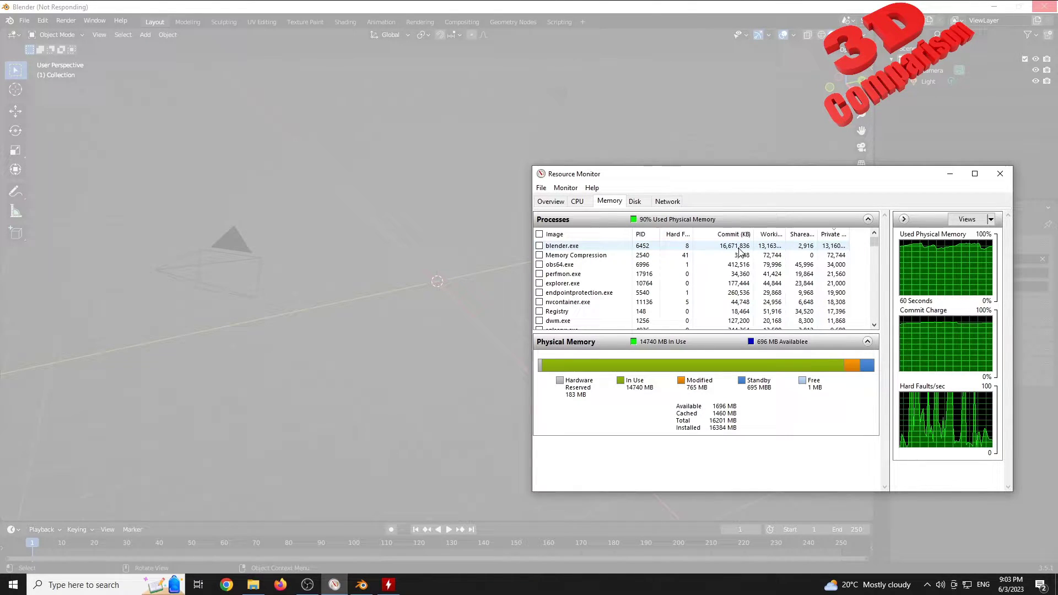
# - Launch 3ds Max 2024 while Blender is still importing the OBJ
pyautogui.click(25, 587)
pyautogui.write('3d')
pyautogui.click(100, 304)
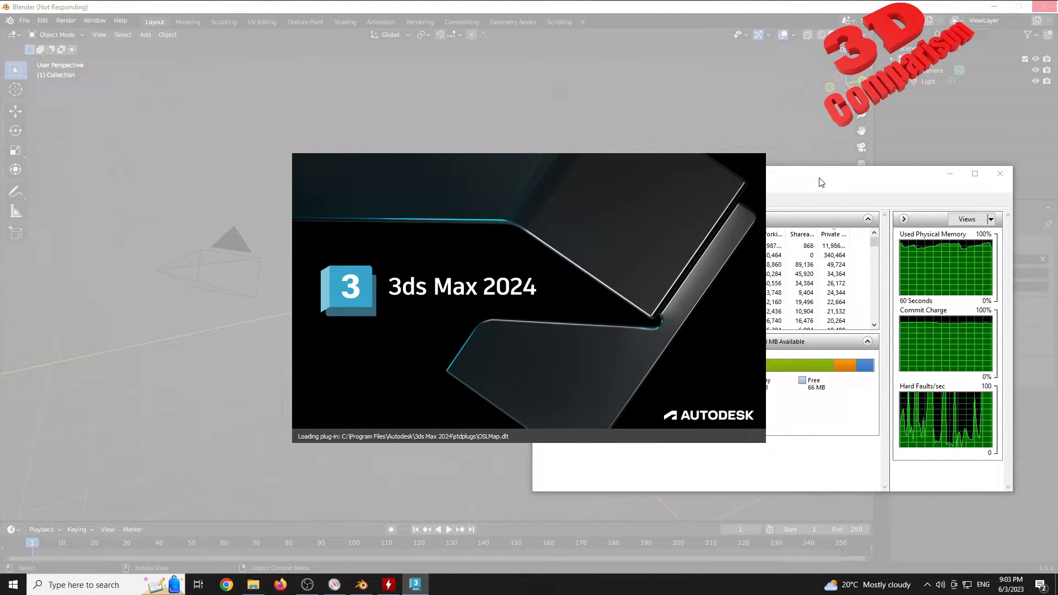
# - Compare the processor and memory usage of Blender and 3ds Max in Resource Monitor while 3ds Max is loading
pyautogui.click(805, 377)
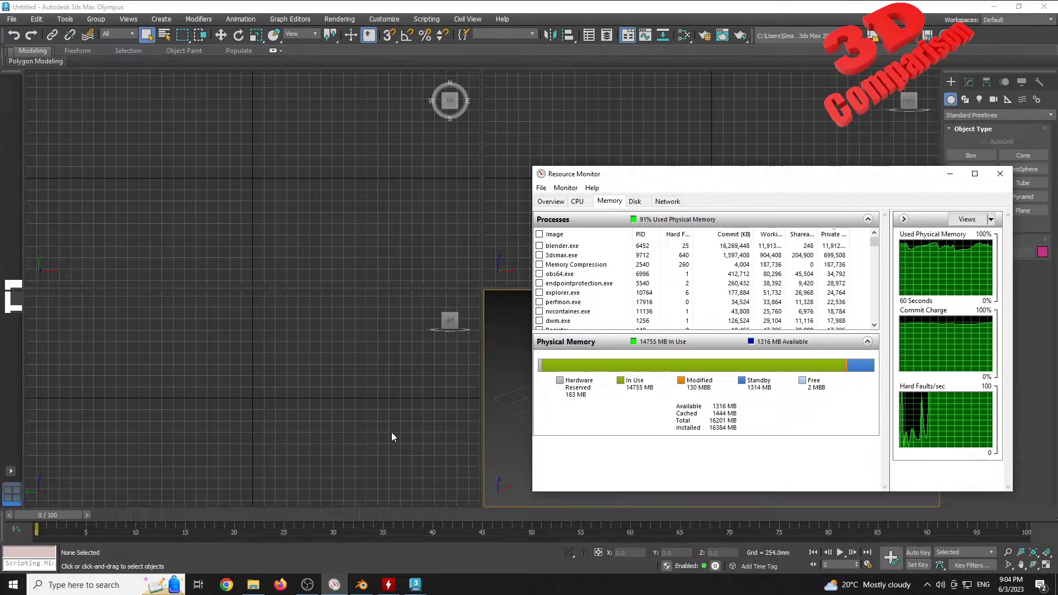
pyautogui.click(504, 390)
pyautogui.moveTo(327, 590)
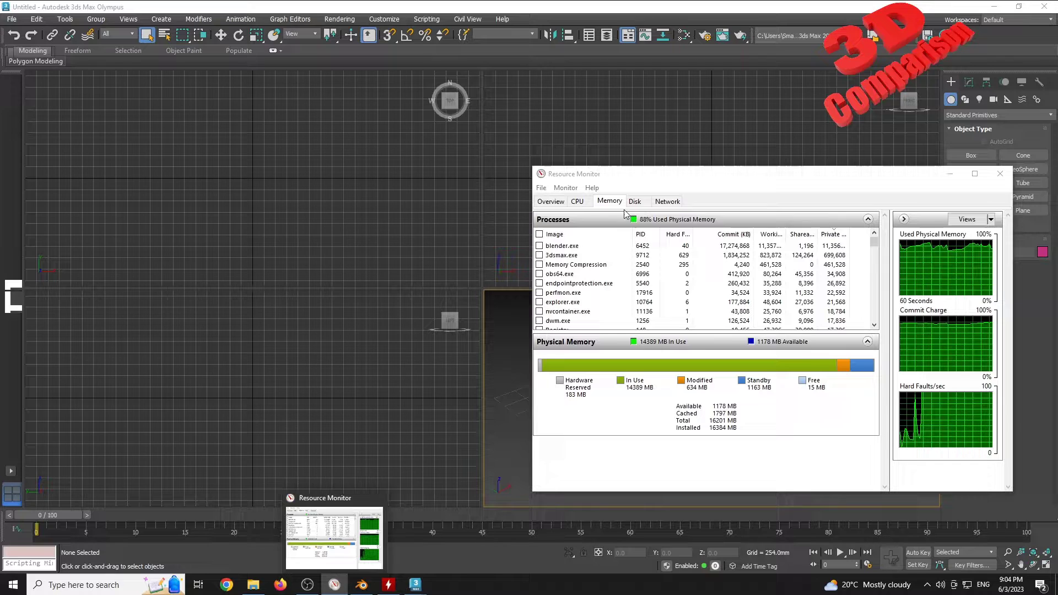
pyautogui.click(577, 202)
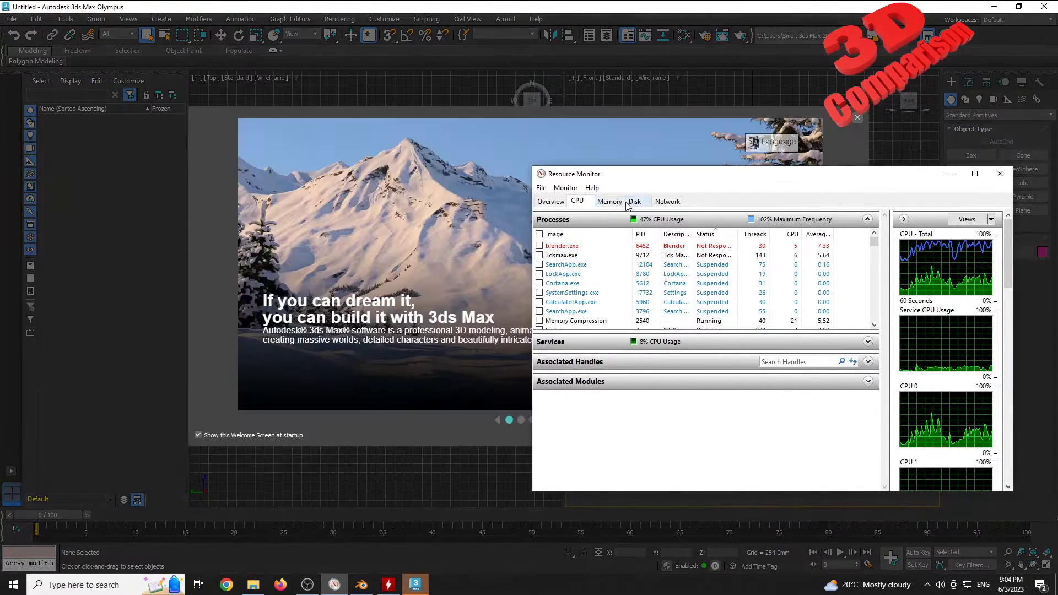
pyautogui.click(610, 201)
# - Close the 3ds Max welcome screen and move Resource Monitor towards the middle of the screen
pyautogui.click(825, 122)
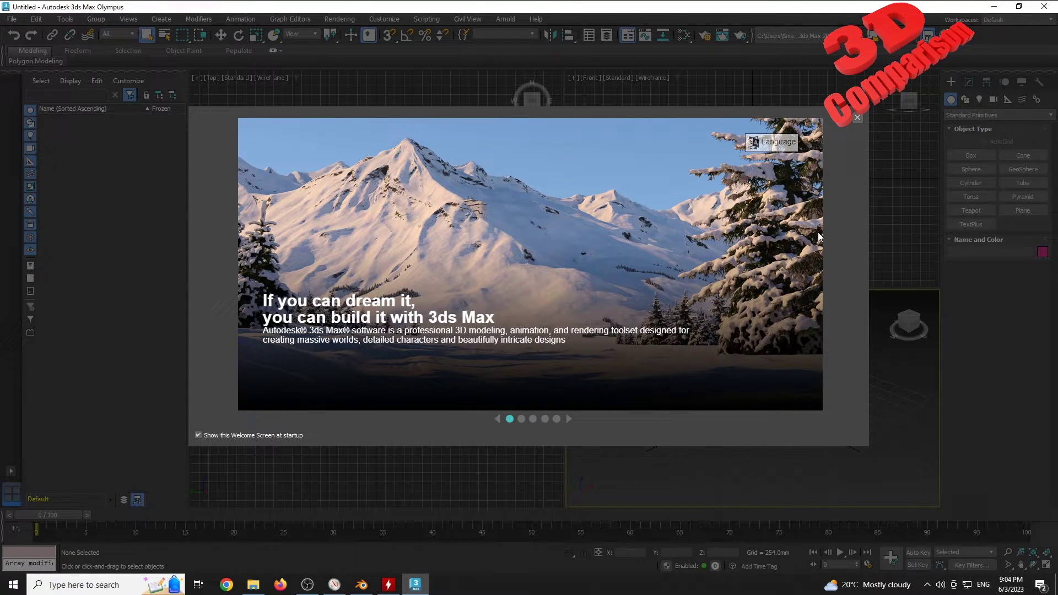
pyautogui.click(863, 115)
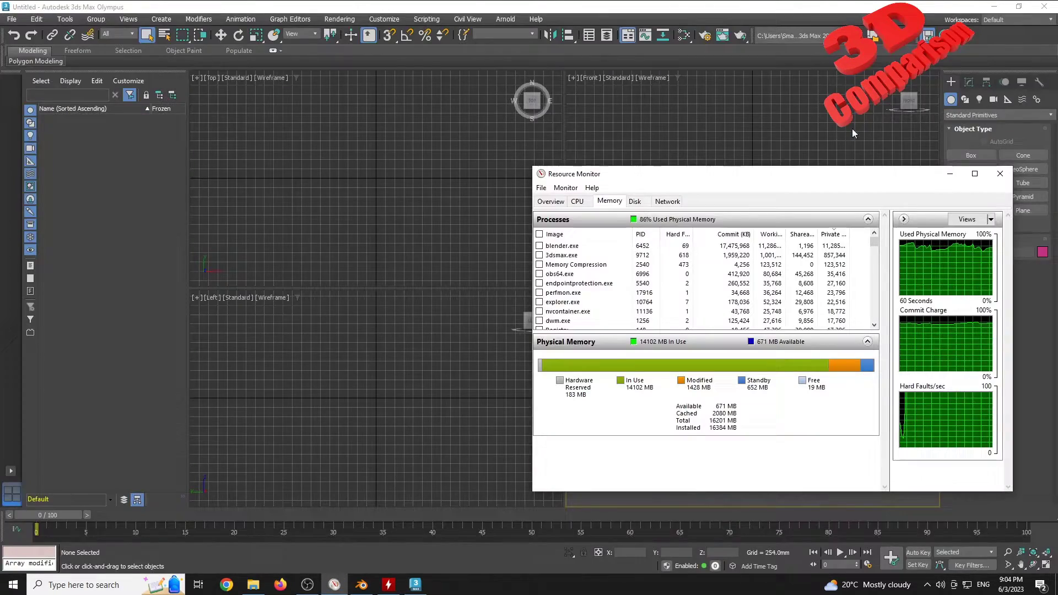
pyautogui.moveTo(812, 182); pyautogui.dragTo(527, 174)
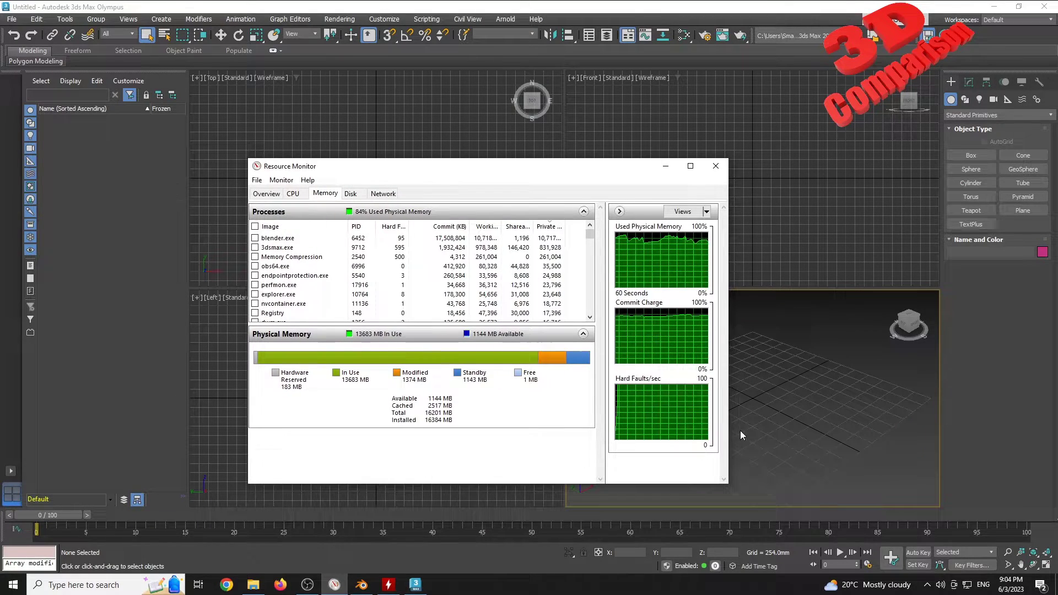
# - Import the Helicopter file from the Luxembourg-air-rescue-helicopter folder into 3ds Max, moving Resource Monitor clear of the file
pyautogui.click(253, 585)
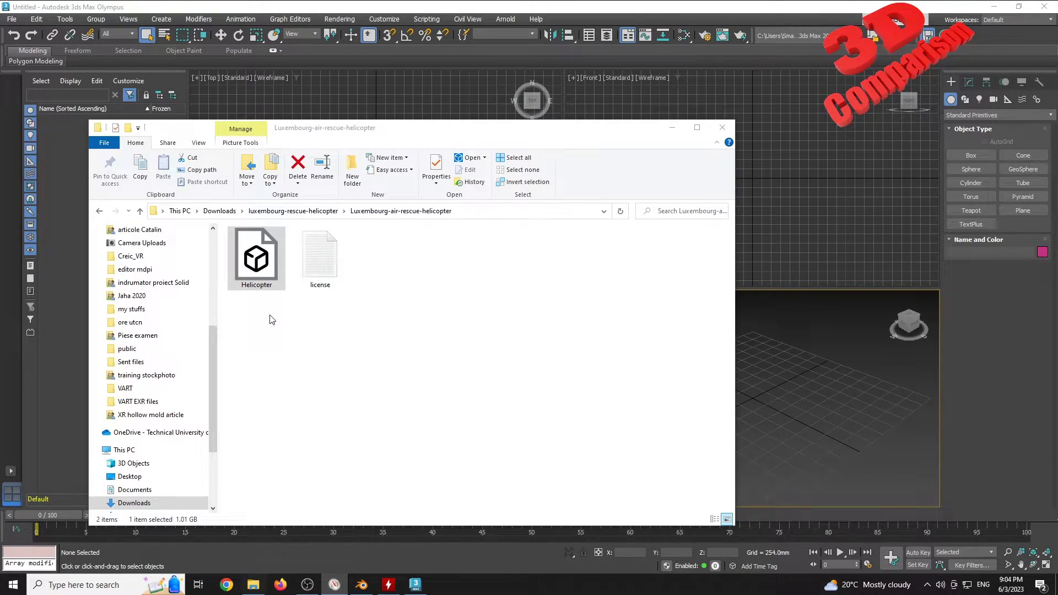
pyautogui.click(261, 260)
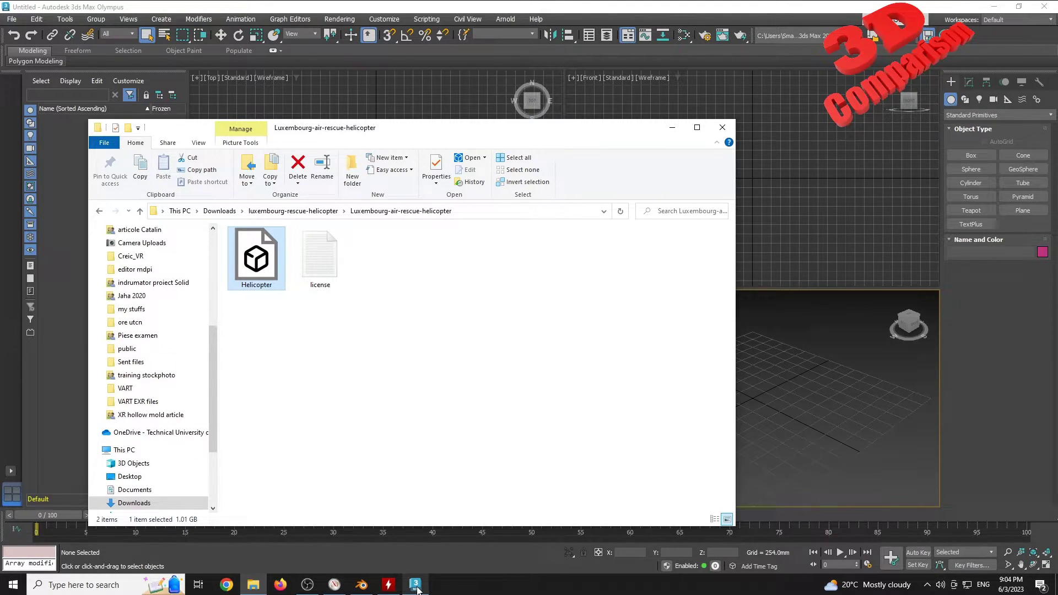
pyautogui.click(375, 579)
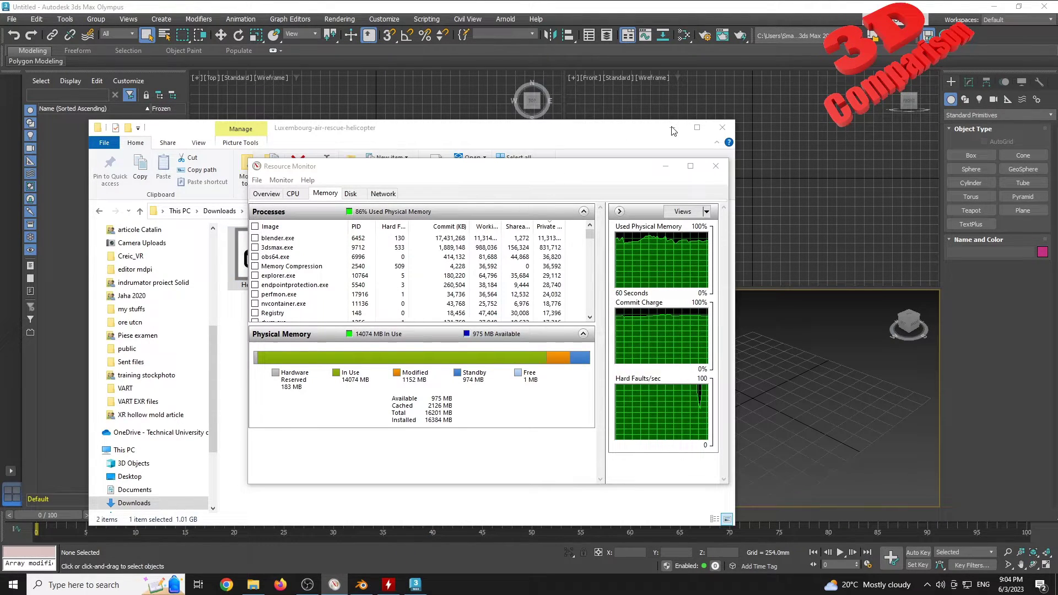
pyautogui.moveTo(527, 174); pyautogui.dragTo(859, 156)
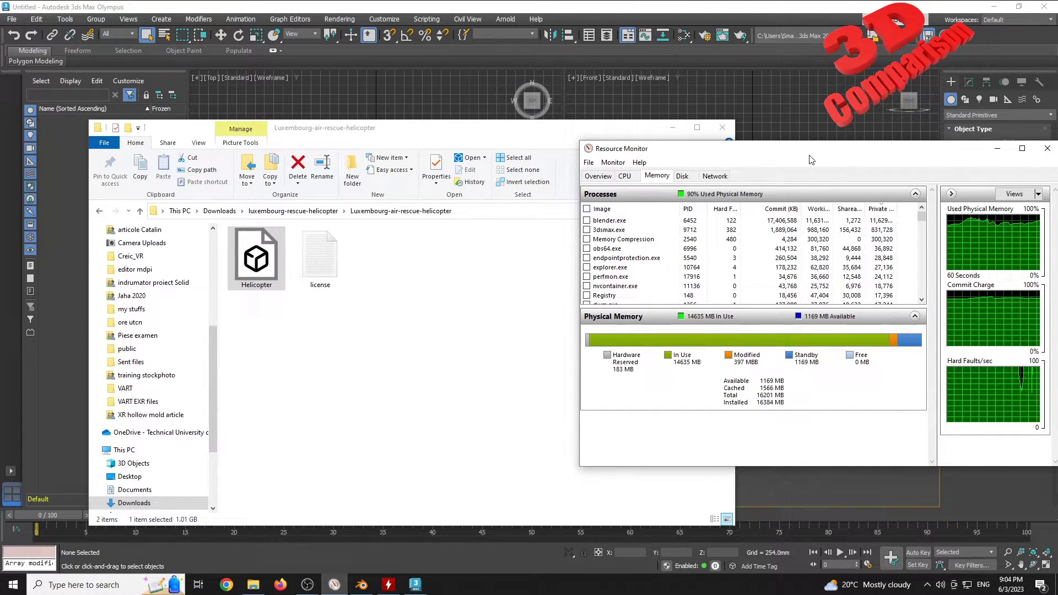
pyautogui.moveTo(812, 153); pyautogui.dragTo(738, 193)
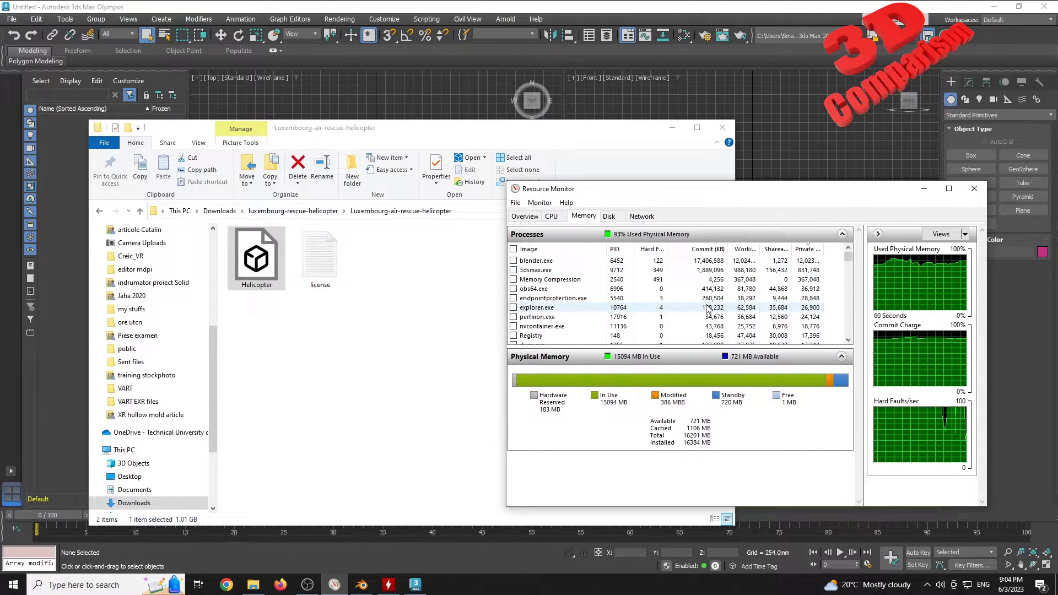
pyautogui.click(361, 584)
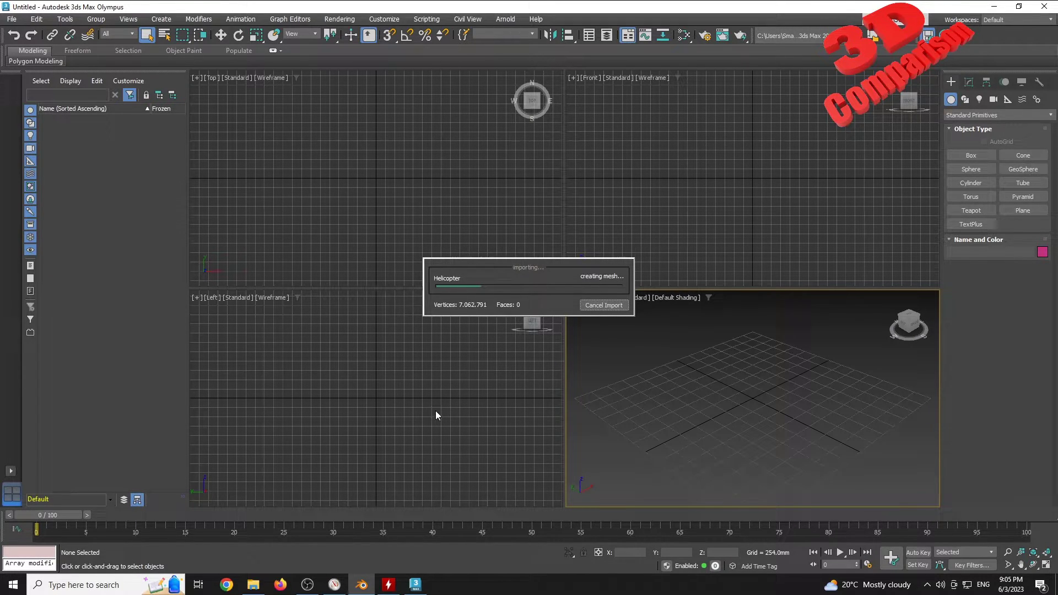
# - Watch memory usage in Resource Monitor beside the 3ds Max import progress
pyautogui.click(334, 584)
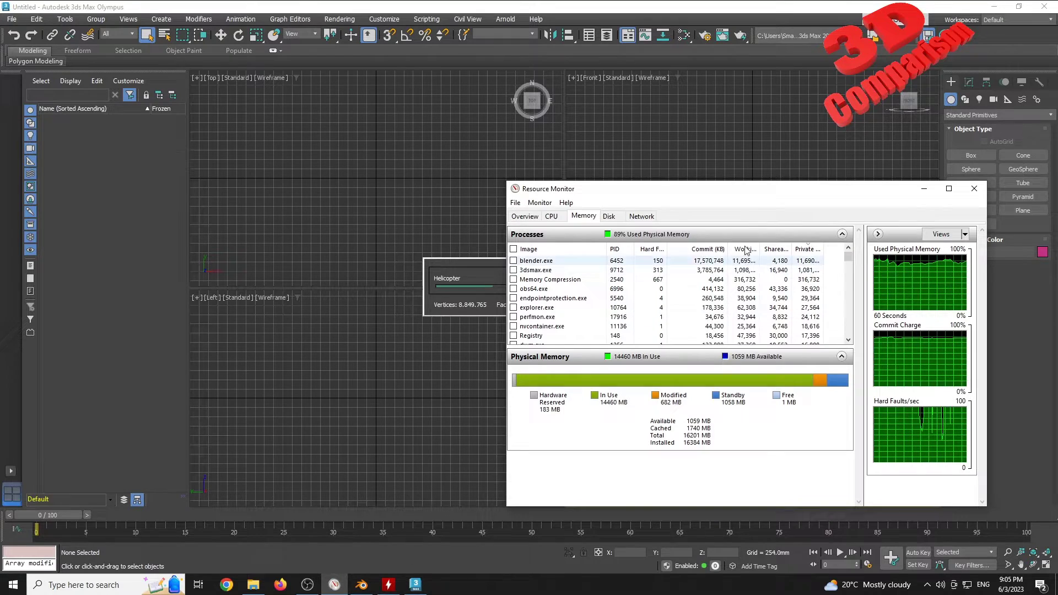
pyautogui.moveTo(743, 197); pyautogui.dragTo(854, 197)
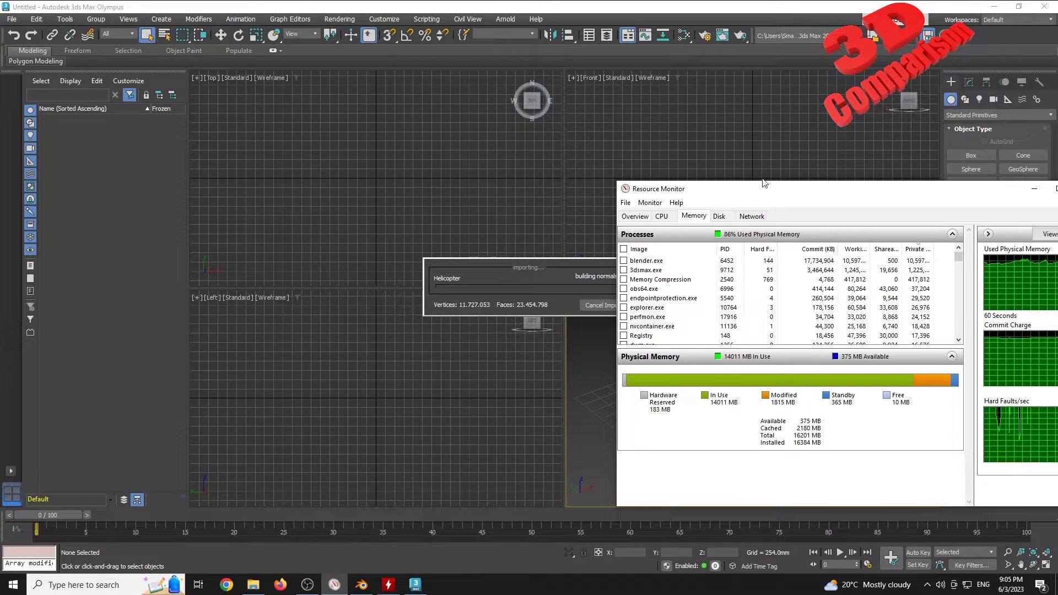
pyautogui.moveTo(724, 196); pyautogui.dragTo(760, 172)
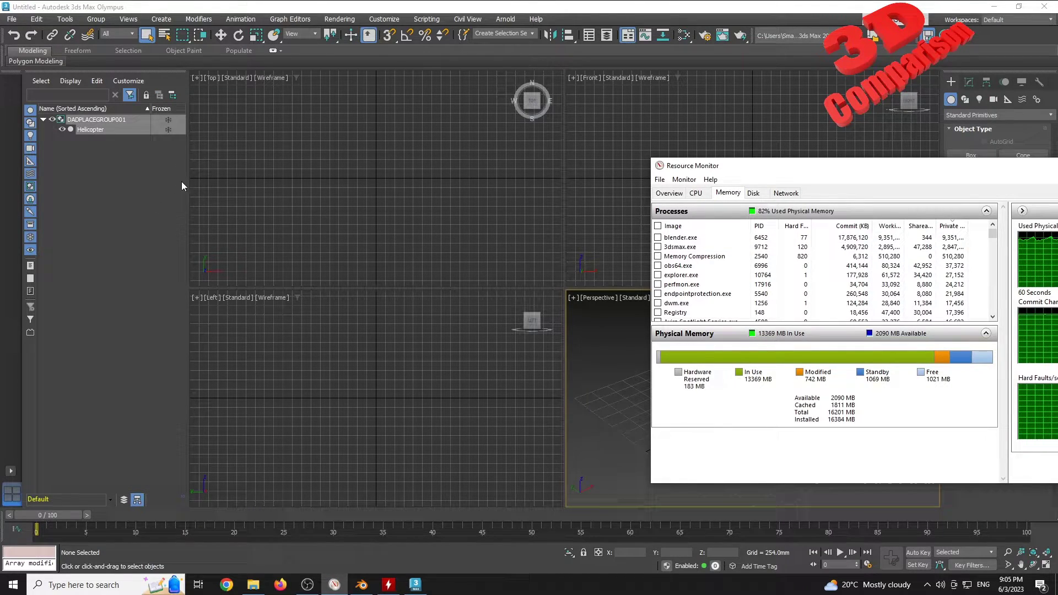
# - Place the imported helicopter group in the Perspective view and ungroup it
pyautogui.click(95, 125)
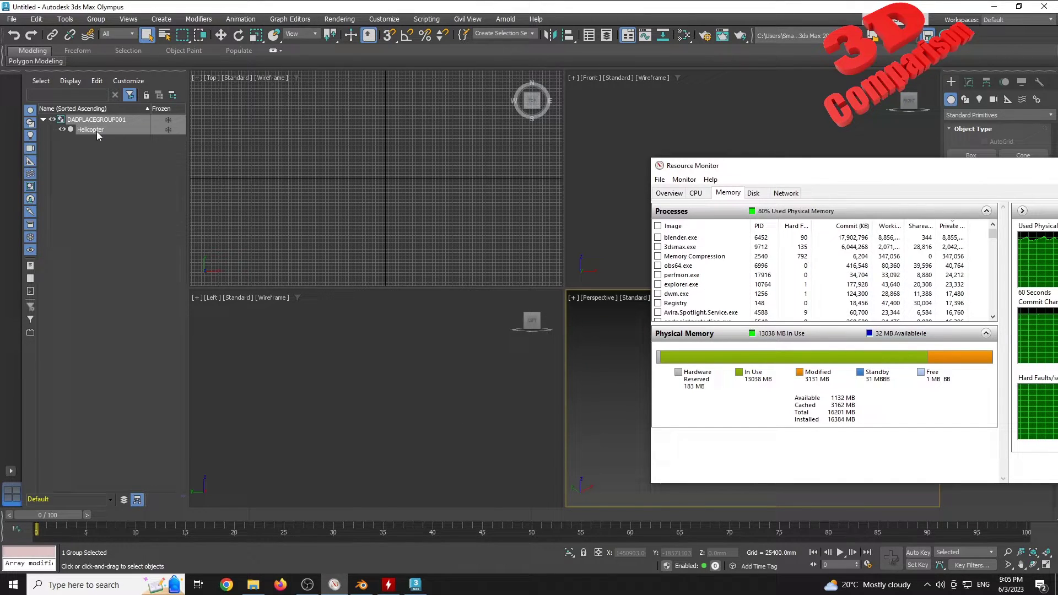
pyautogui.moveTo(606, 353); pyautogui.dragTo(628, 374)
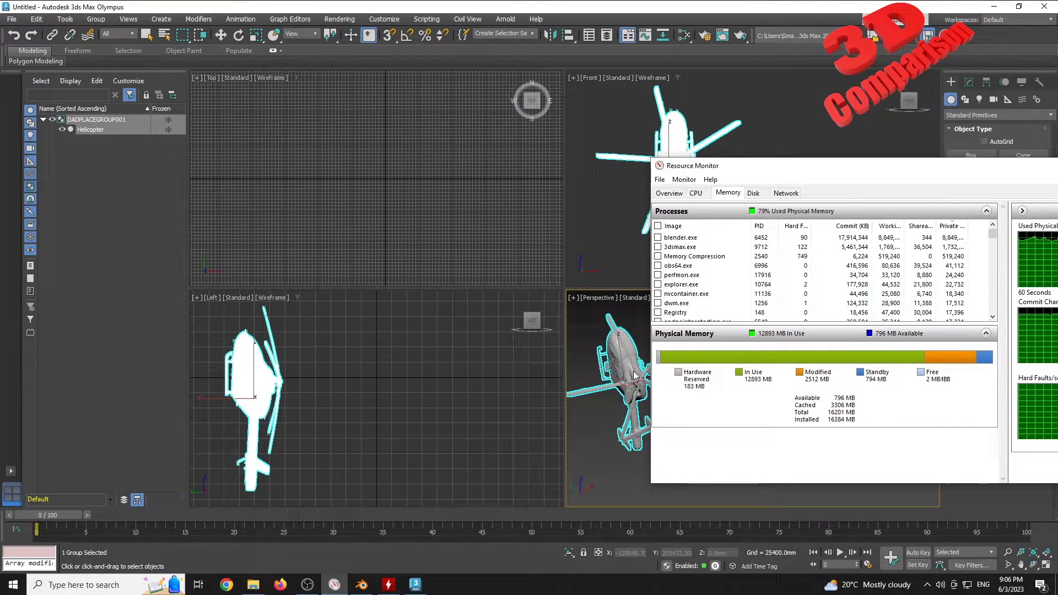
pyautogui.press('w')
pyautogui.moveTo(631, 354); pyautogui.dragTo(622, 381)
pyautogui.hotkey('ctrl', 'shift', 'g')
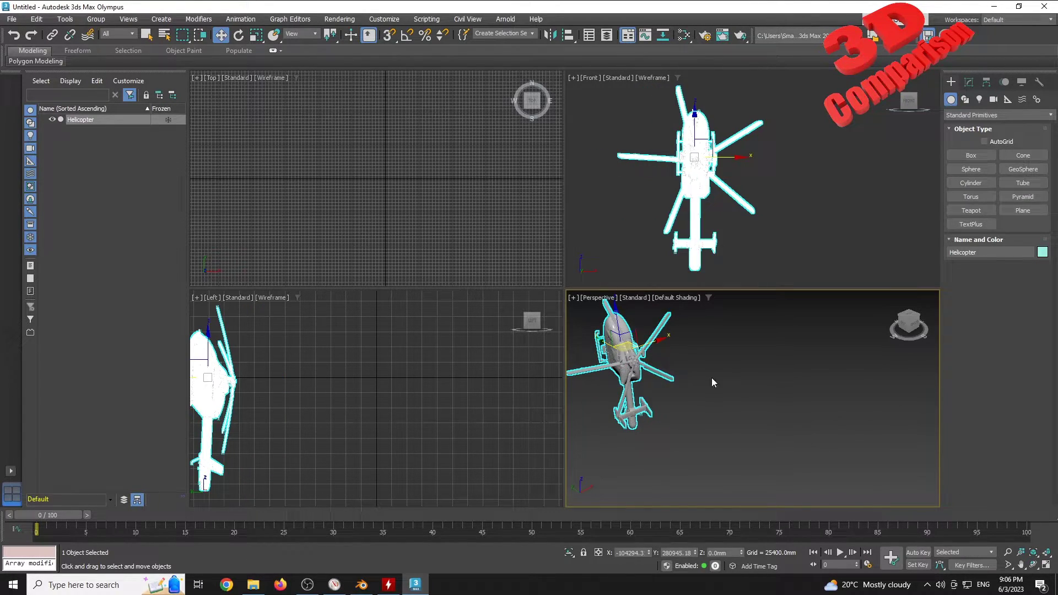
# - Reset the helicopter's X and Y position to 0.0 mm
pyautogui.press('z')
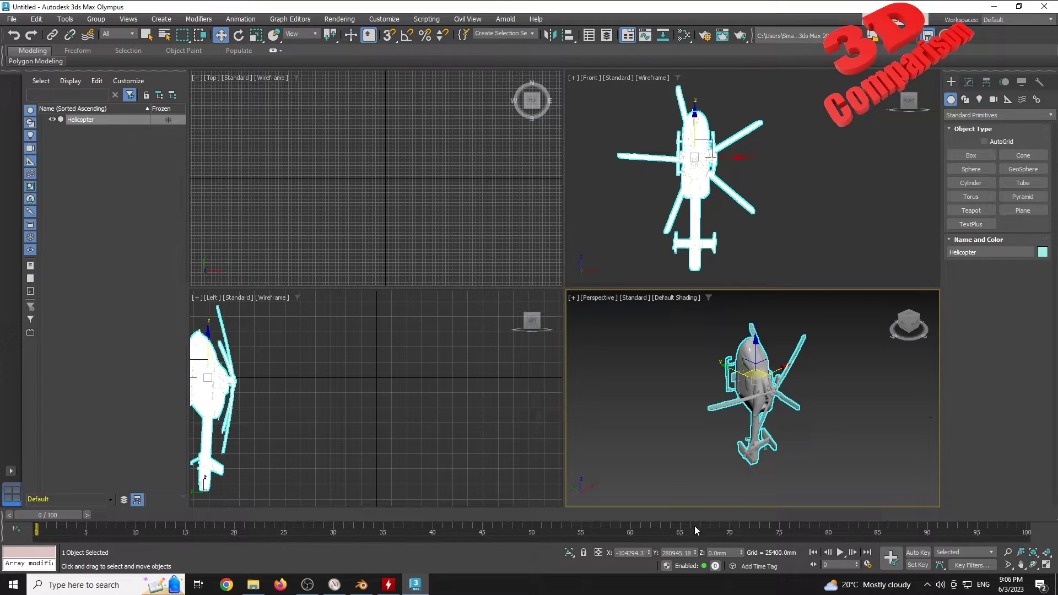
pyautogui.rightClick(649, 552)
pyautogui.rightClick(695, 554)
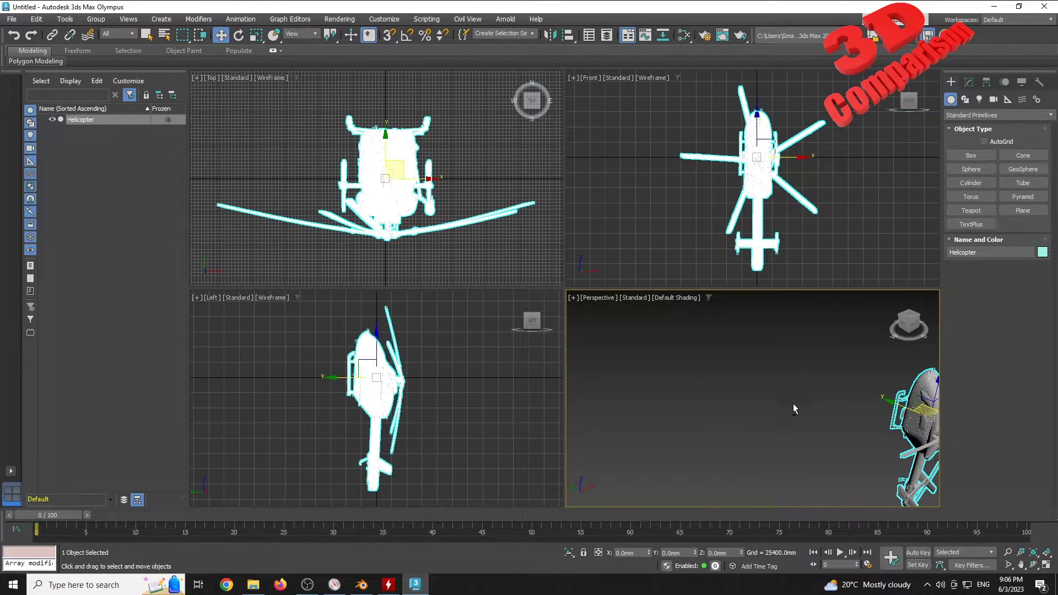
# - Maximize the Perspective view and turn on the polygon, vertex and frame-rate statistics, with the helicopter deselected
pyautogui.hotkey('alt', 'w')
pyautogui.moveTo(751, 362); pyautogui.dragTo(511, 318, button='middle')
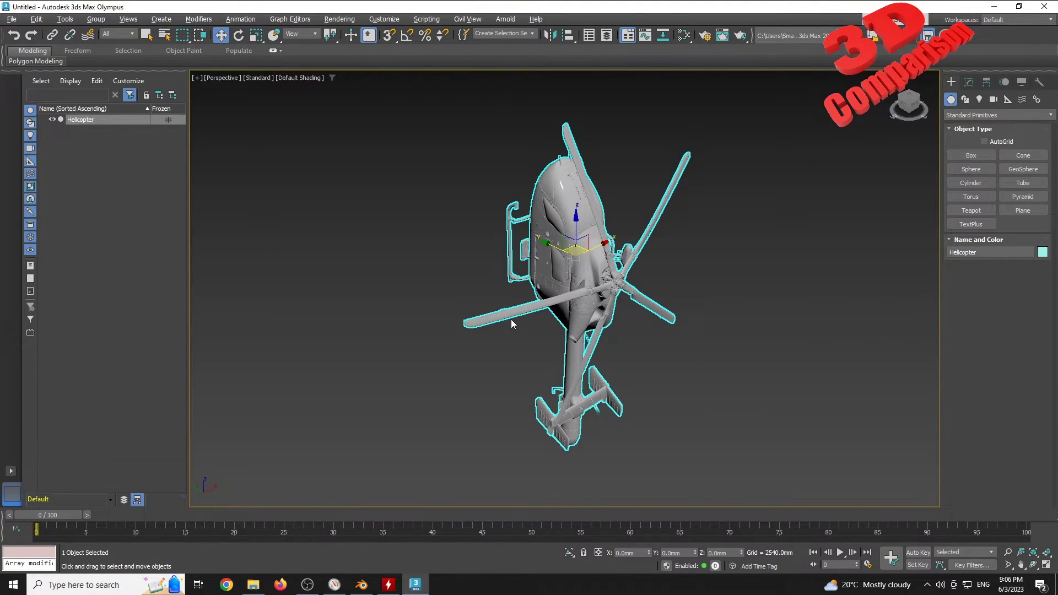
pyautogui.press('7')
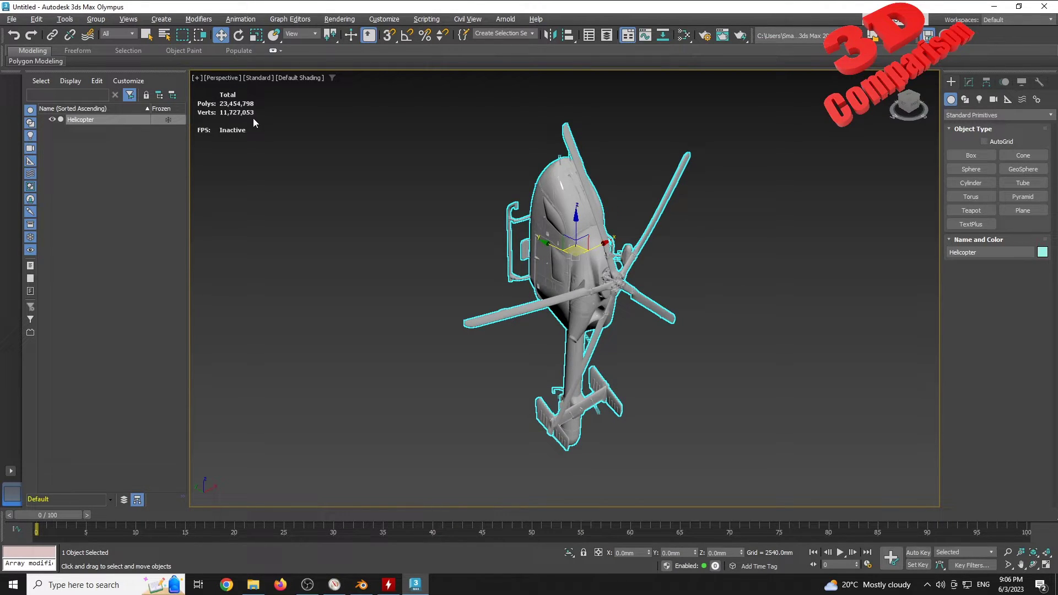
pyautogui.click(397, 251)
pyautogui.keyDown('alt'); pyautogui.moveTo(477, 266); pyautogui.dragTo(566, 277, button='middle'); pyautogui.keyUp('alt')
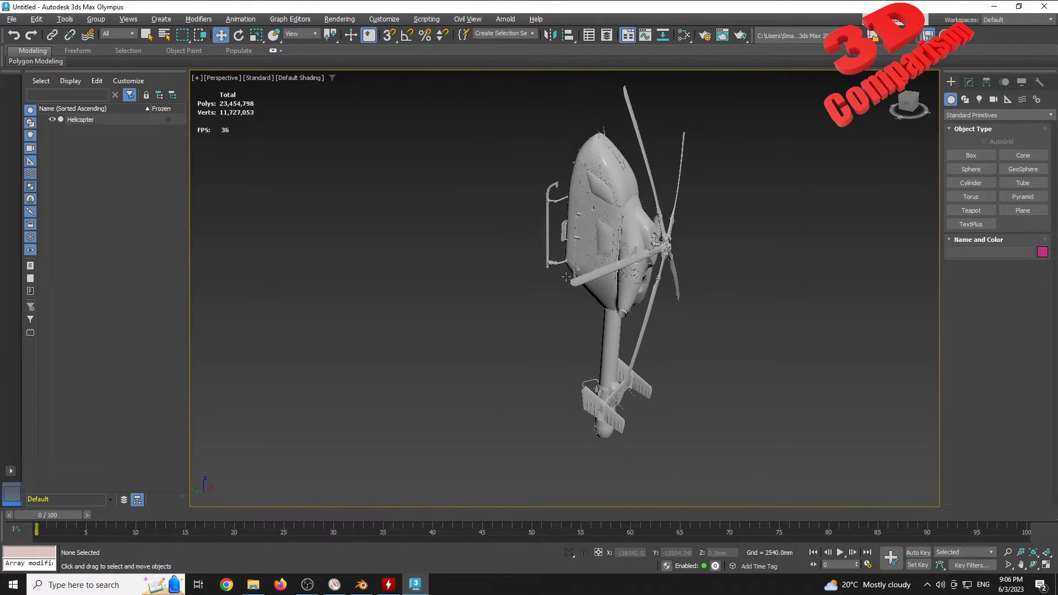
# - Rotate the helicopter -90 degrees about the X axis with angle snap on, and check it in all four views
pyautogui.click(618, 218)
pyautogui.press('e')
pyautogui.press('a')
pyautogui.moveTo(637, 193); pyautogui.dragTo(615, 162)
pyautogui.click(716, 141)
pyautogui.hotkey('alt', 'w')
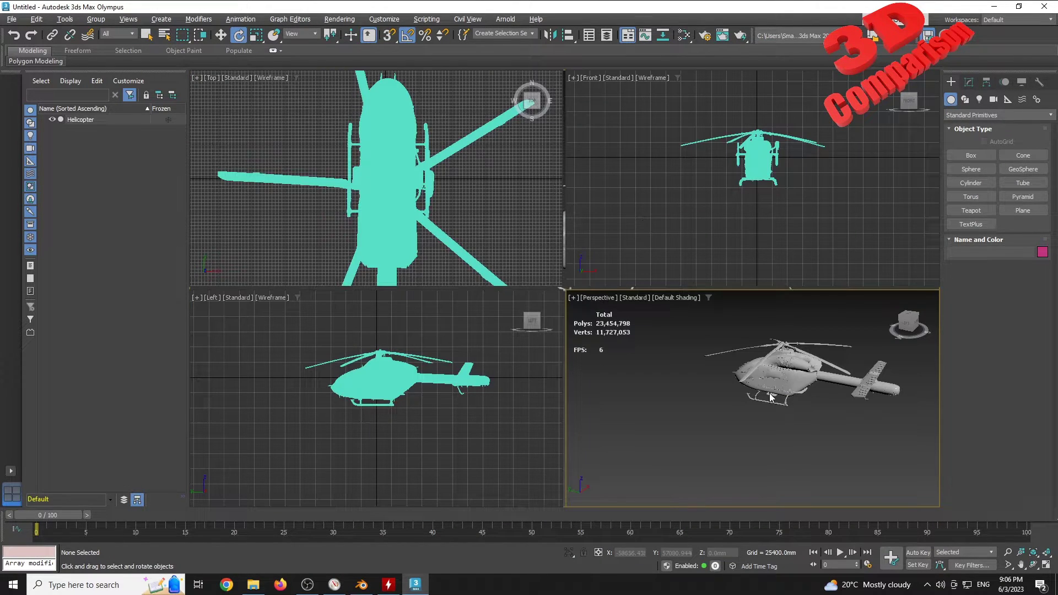
pyautogui.click(758, 387)
pyautogui.hotkey('alt', 'w')
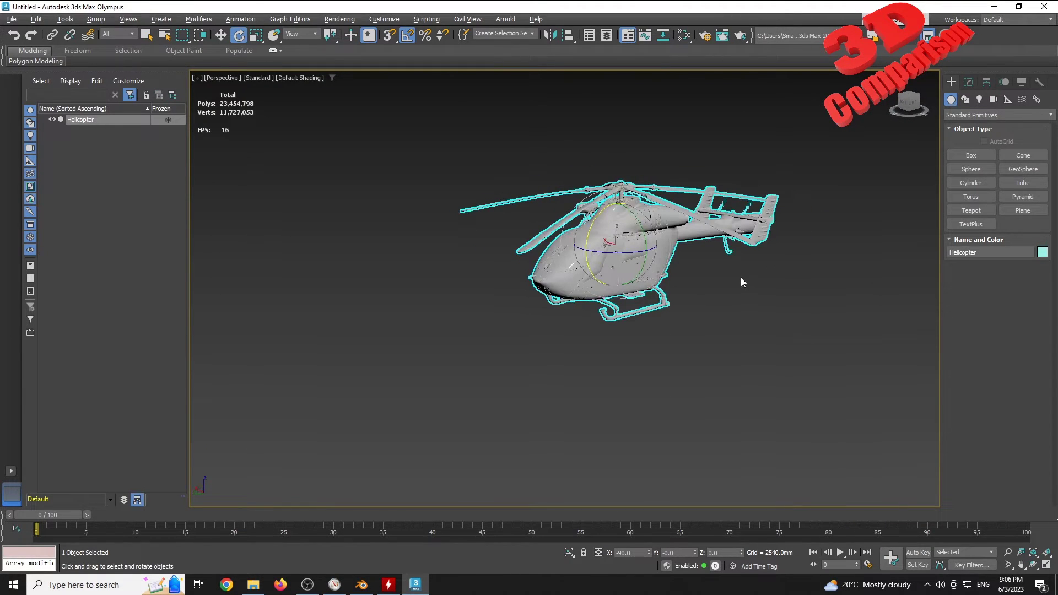
# - Inspect the helicopter's surface detail up close and the viewport frame rate while navigating around the model
pyautogui.press('z')
pyautogui.scroll(5, 693, 250)
pyautogui.moveTo(673, 248); pyautogui.dragTo(762, 293, button='middle')
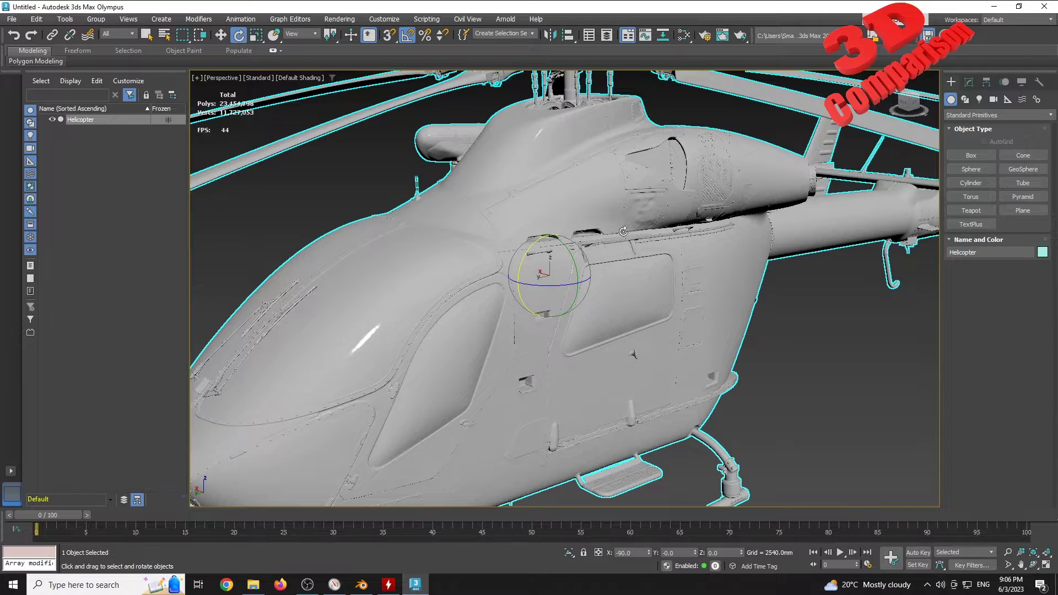
pyautogui.scroll(-5, 634, 259)
pyautogui.scroll(3, 679, 276)
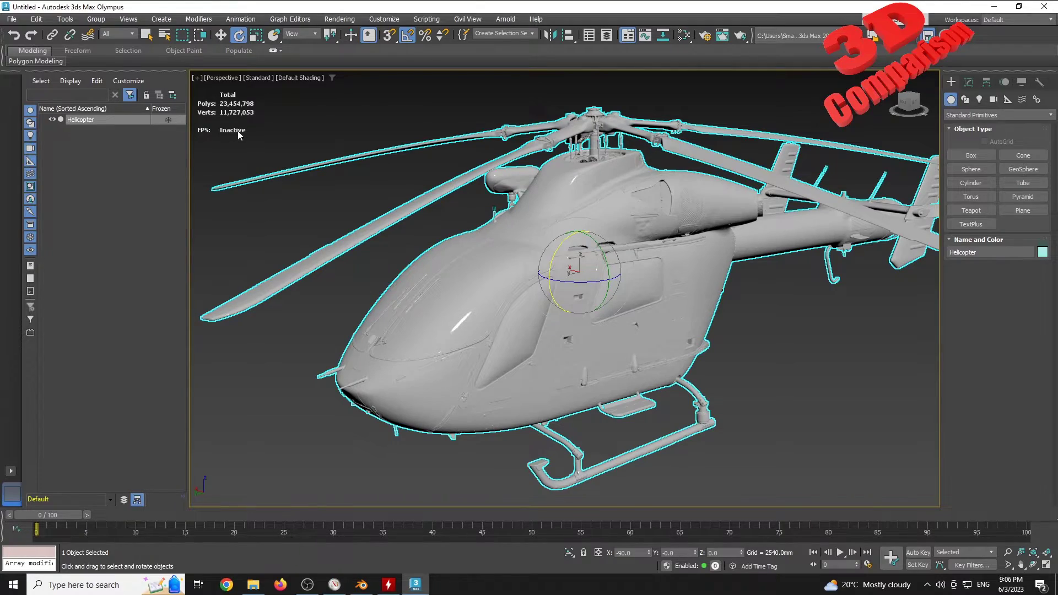
# - Check the viewport frame rate while navigating around the whole helicopter
pyautogui.moveTo(591, 184); pyautogui.dragTo(616, 214, button='middle')
pyautogui.scroll(-2, 617, 215)
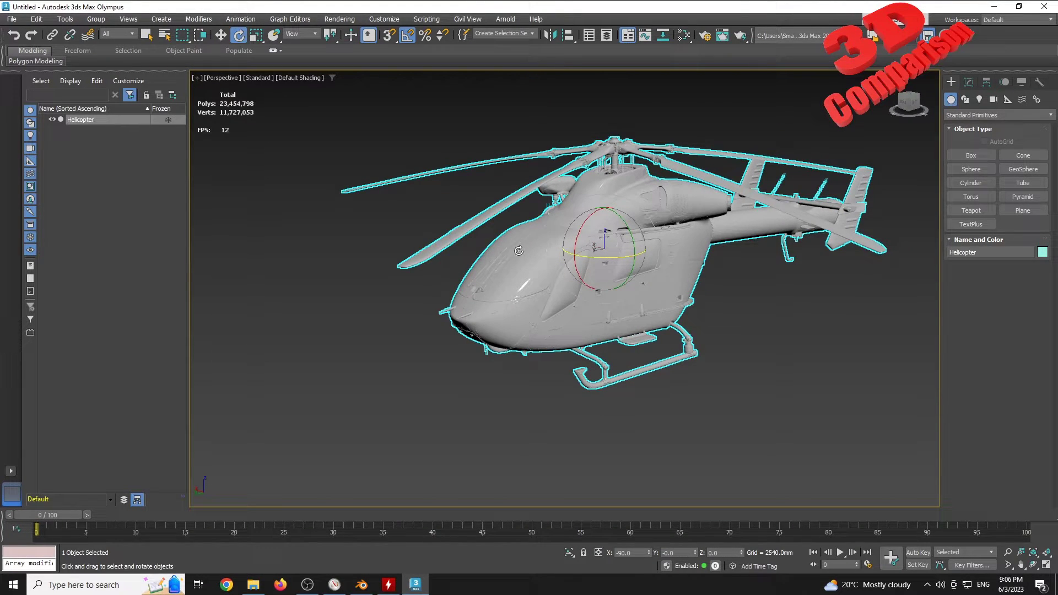
pyautogui.moveTo(606, 257); pyautogui.dragTo(747, 314)
# - Switch to Blender to check its import, review processor and memory usage in HWMonitor and Resource Monitor, and minimize both monitors
pyautogui.hotkey('alt', 'Tab')
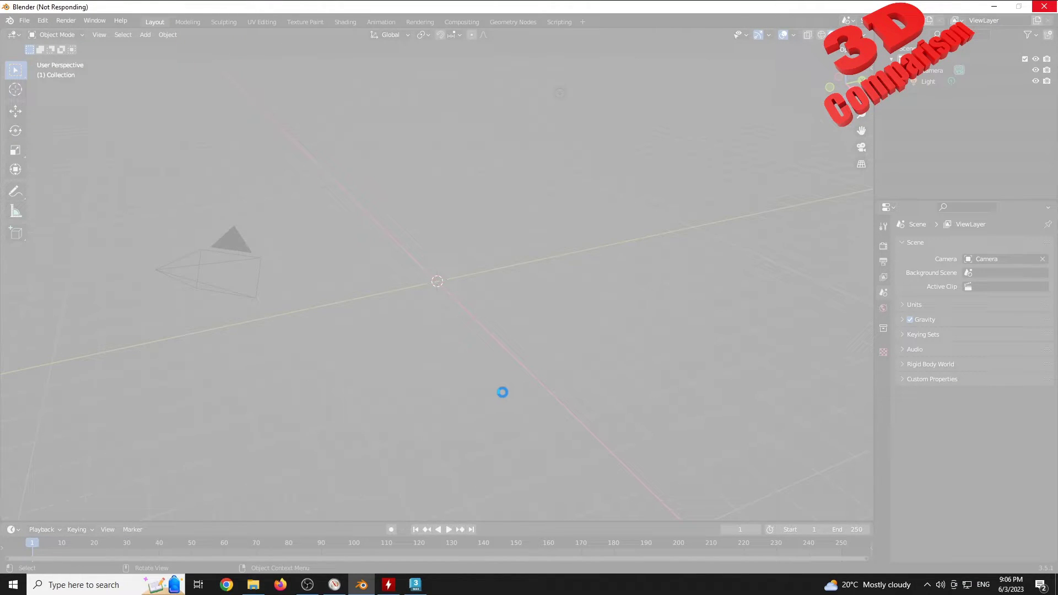
pyautogui.click(388, 585)
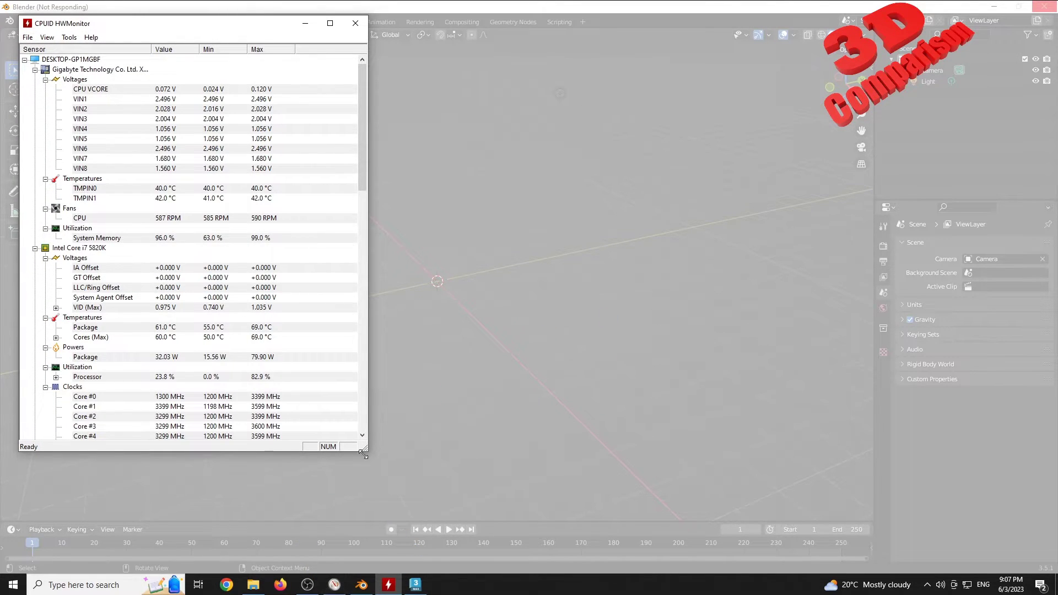
pyautogui.click(331, 586)
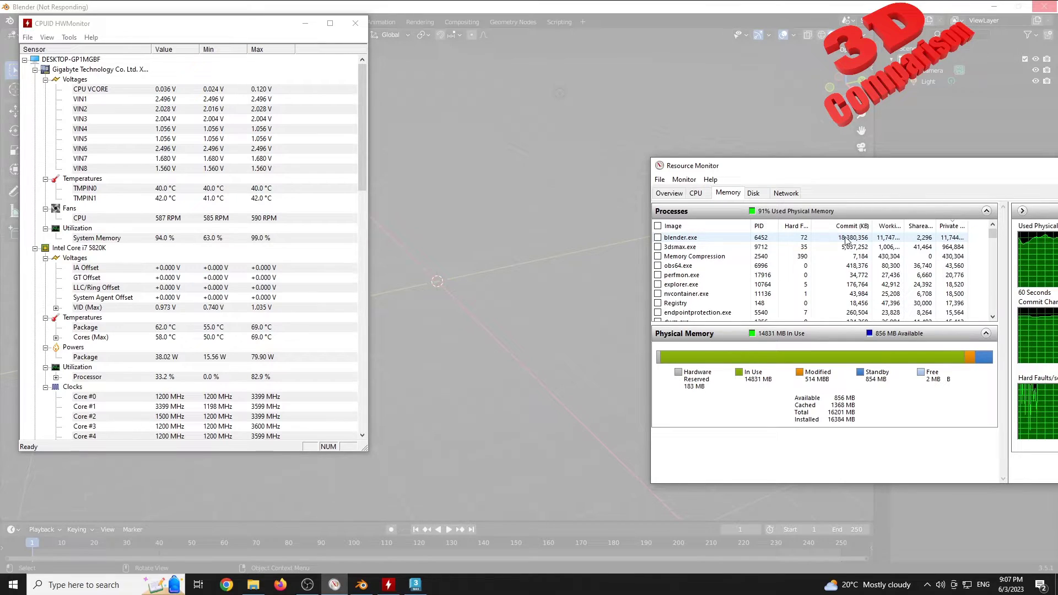
pyautogui.moveTo(820, 400)
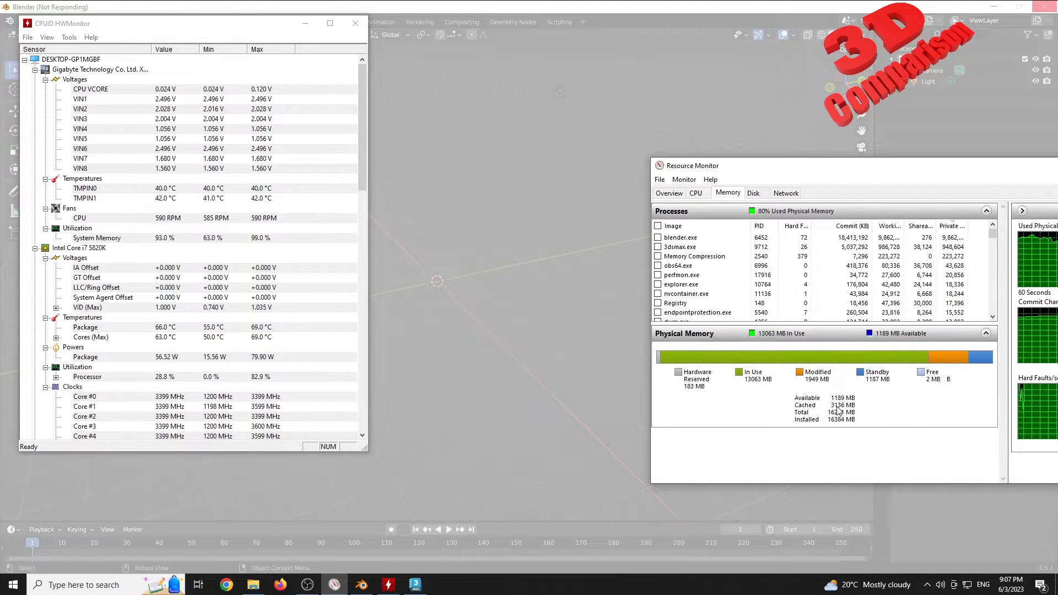
pyautogui.click(306, 25)
pyautogui.click(307, 25)
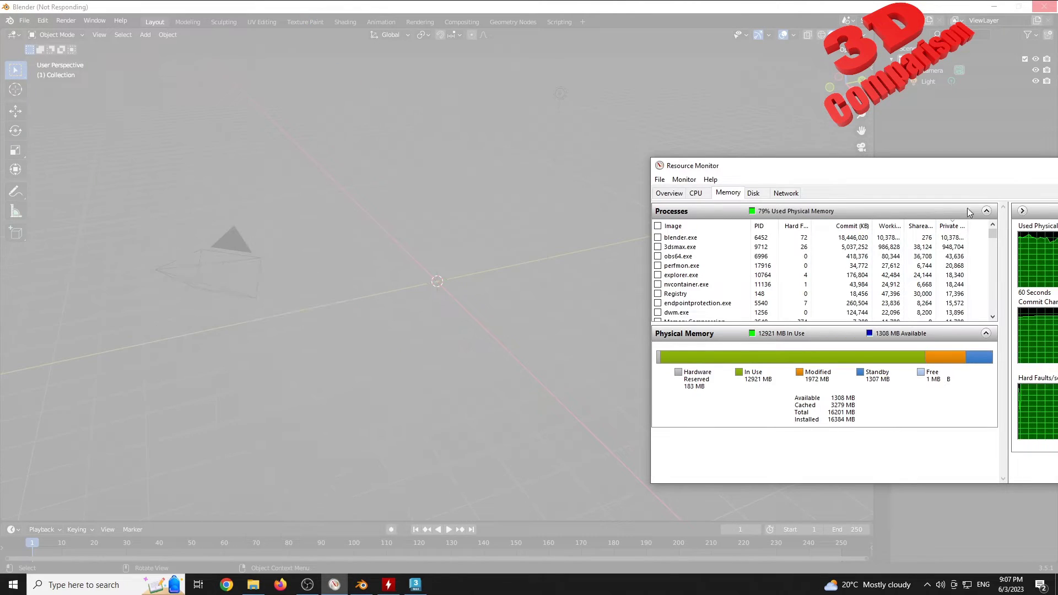
pyautogui.moveTo(926, 165); pyautogui.dragTo(613, 187)
pyautogui.click(752, 189)
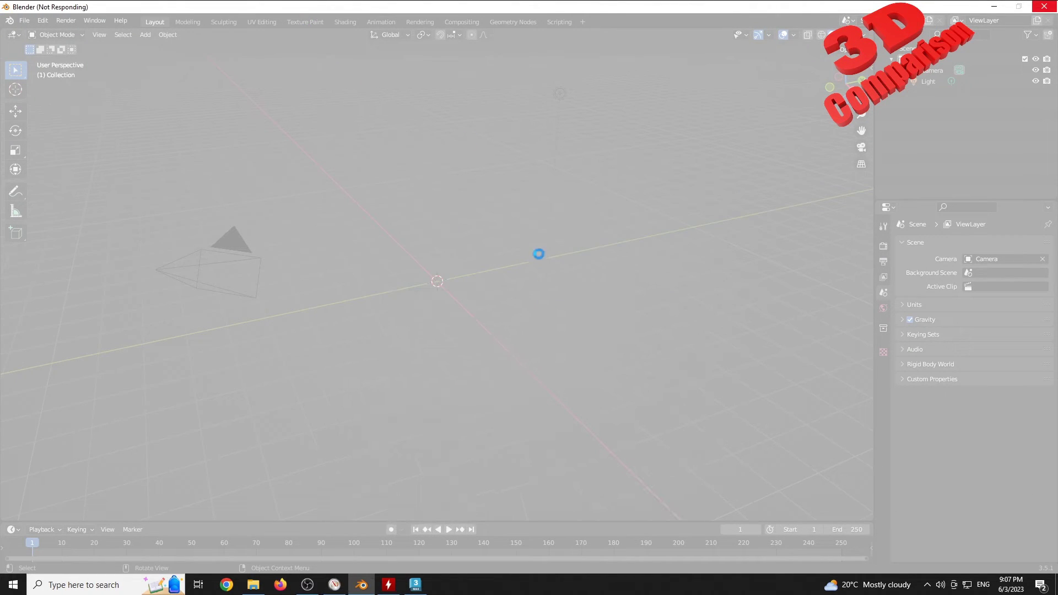
# - Switch to 3ds Max, reselect the helicopter and show its Editable Mesh modifier parameters
pyautogui.click(416, 584)
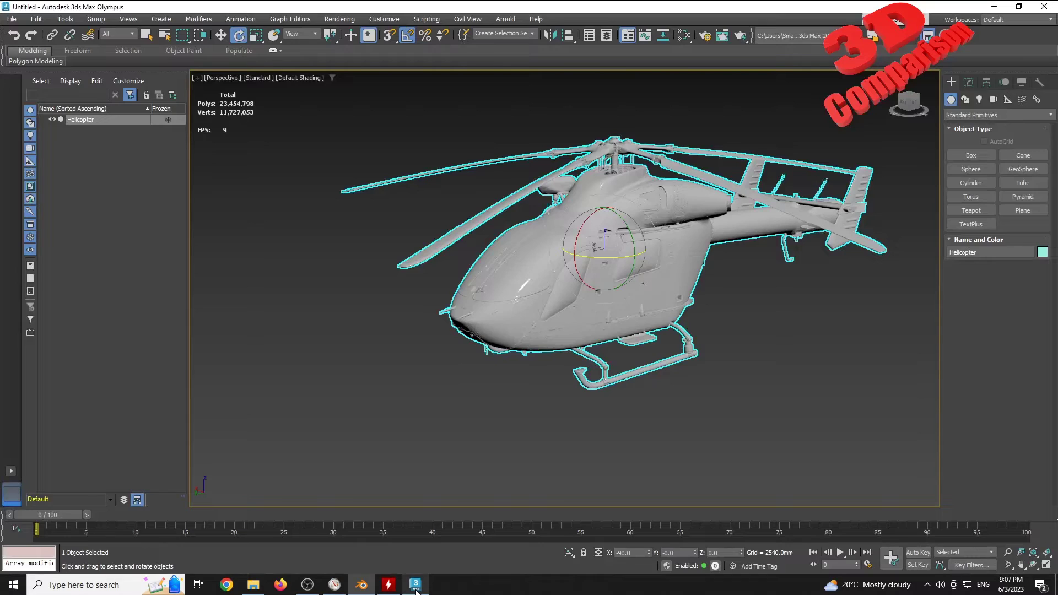
pyautogui.click(794, 318)
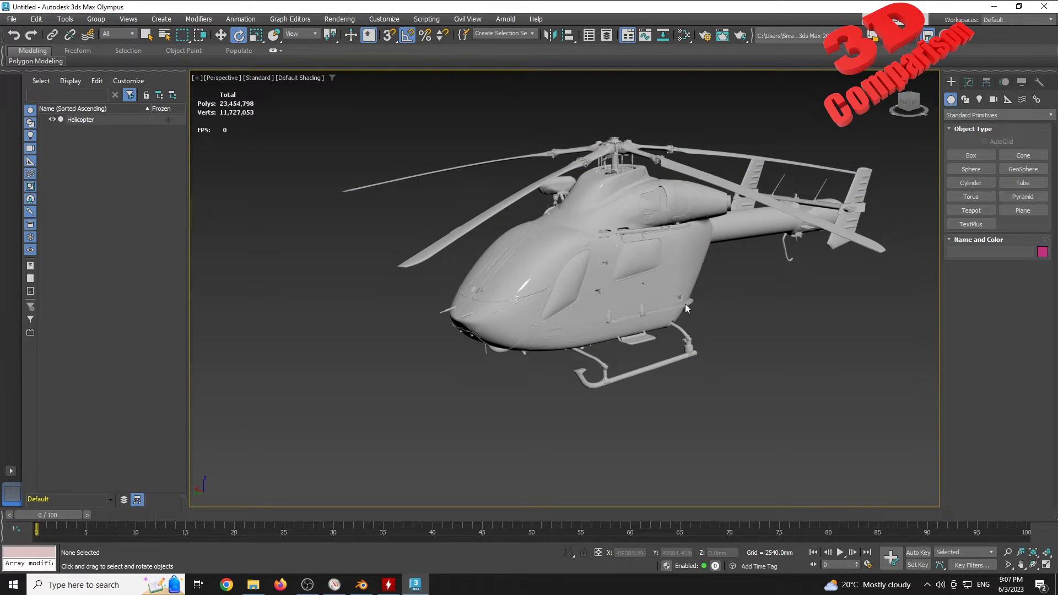
pyautogui.click(666, 275)
pyautogui.scroll(5, 647, 266)
pyautogui.scroll(-2, 625, 237)
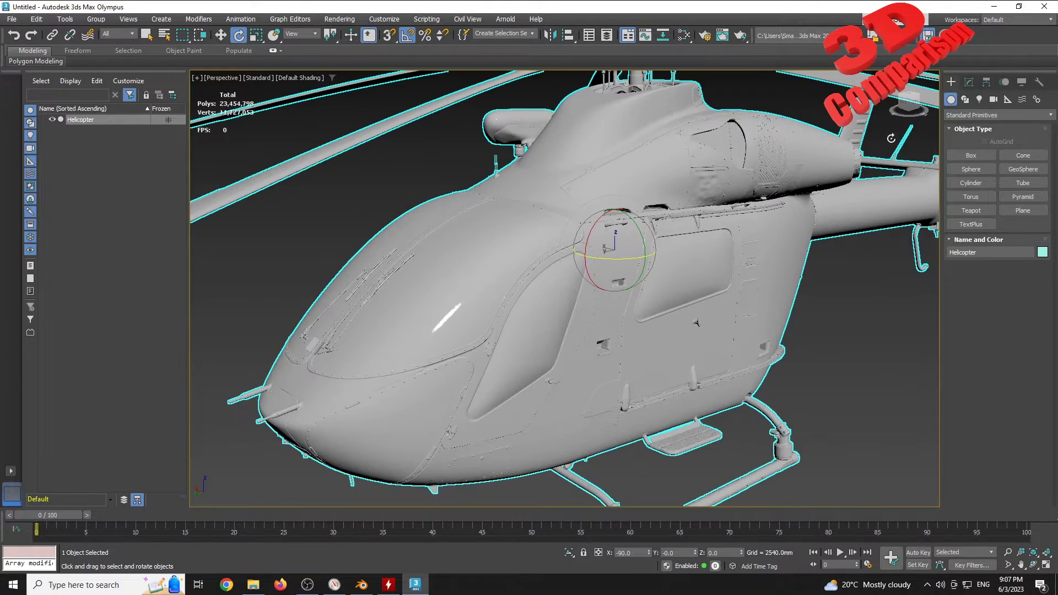
pyautogui.click(966, 83)
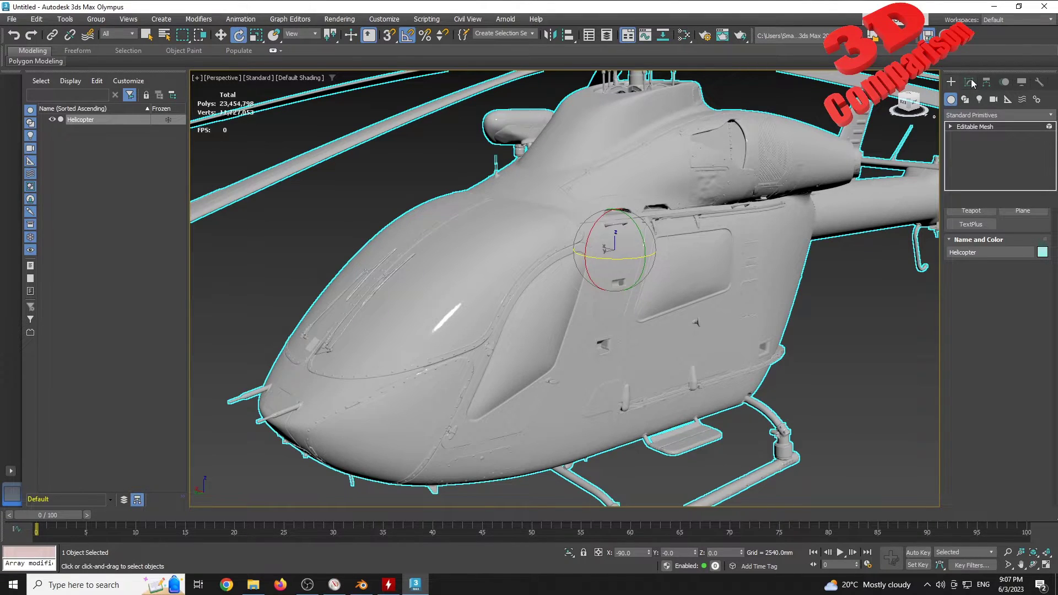
pyautogui.click(972, 84)
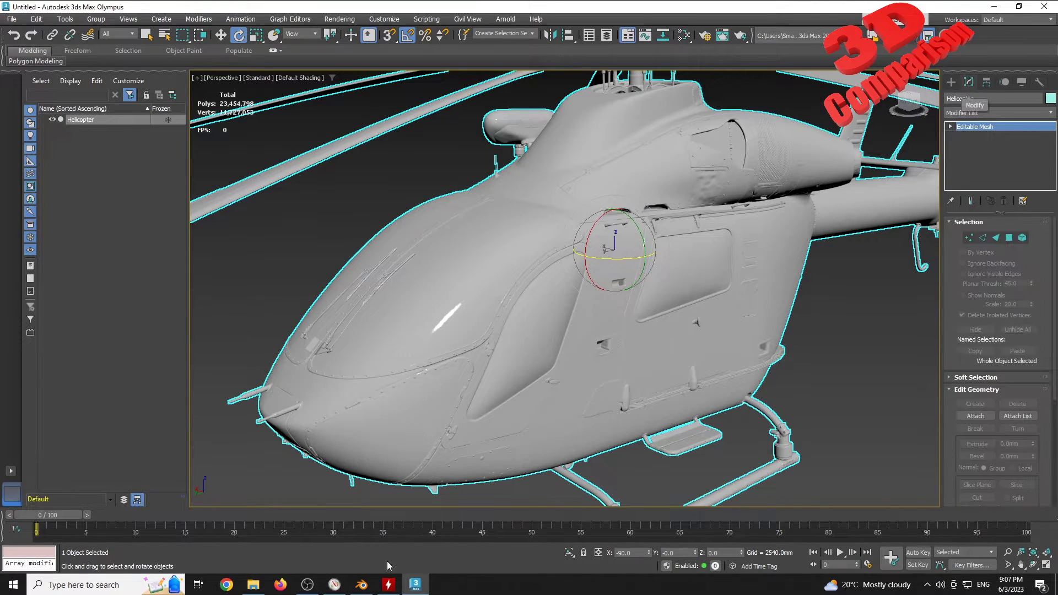
# - Enter polygon selection mode and select the polygons of the helicopter's lower fuselage and landing skids with a selection window
pyautogui.click(1009, 238)
pyautogui.scroll(-3, 654, 372)
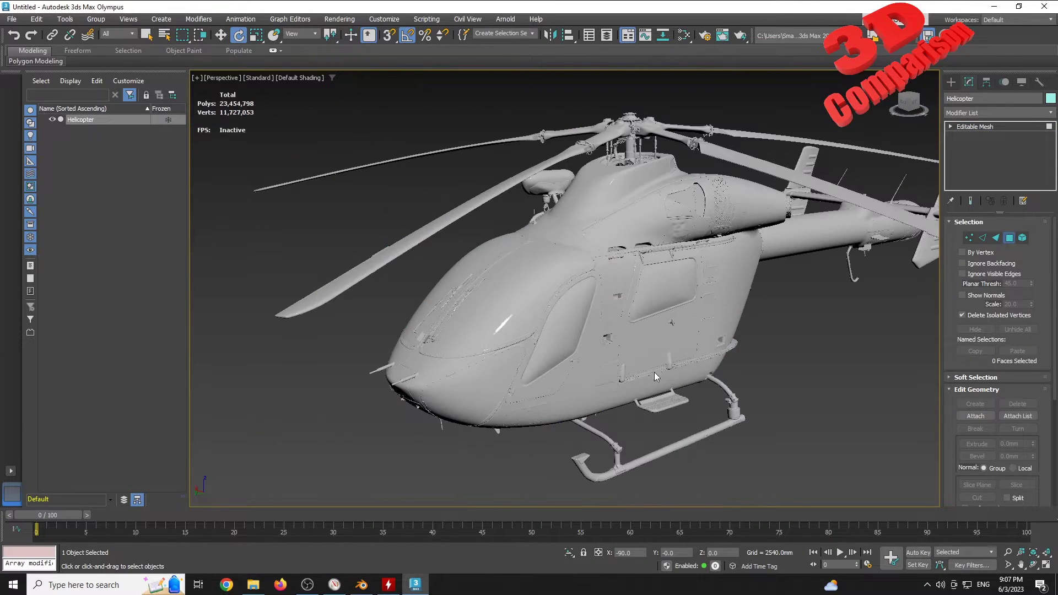
pyautogui.moveTo(793, 472); pyautogui.dragTo(379, 319)
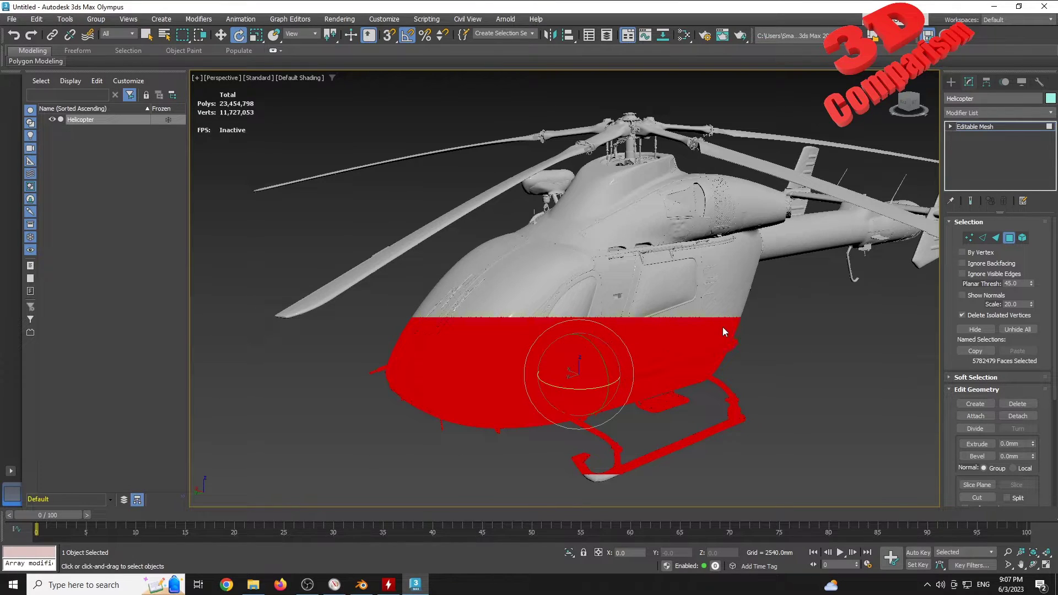
# - Subtract the rear fuselage and rear skid polygons from the selection, and clear the whole selection
pyautogui.moveTo(784, 288); pyautogui.dragTo(661, 379)
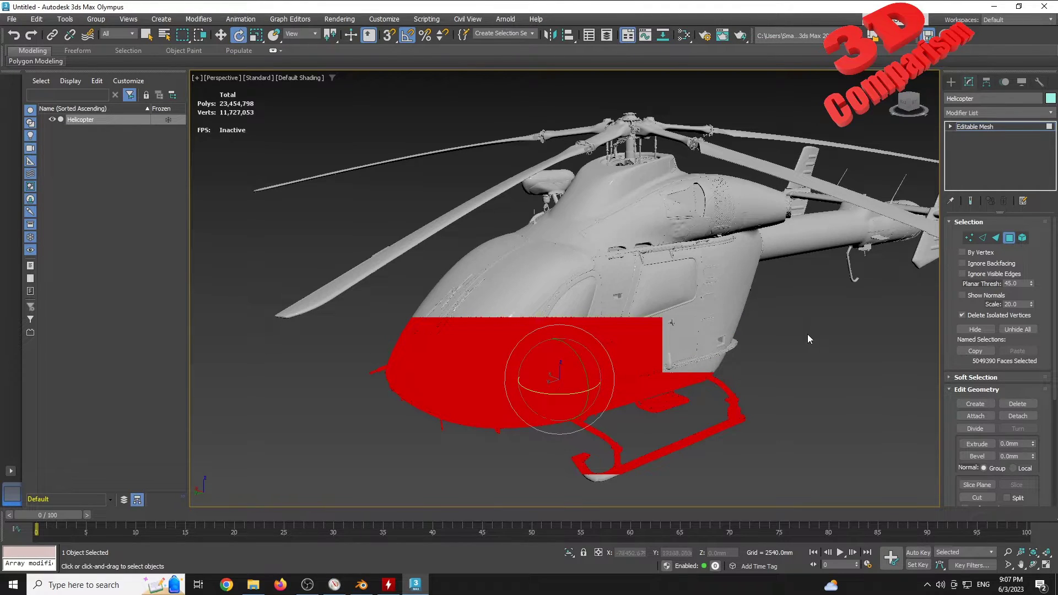
pyautogui.keyDown('alt'); pyautogui.moveTo(699, 320); pyautogui.dragTo(651, 308, button='middle'); pyautogui.keyUp('alt')
pyautogui.moveTo(651, 308); pyautogui.dragTo(797, 474)
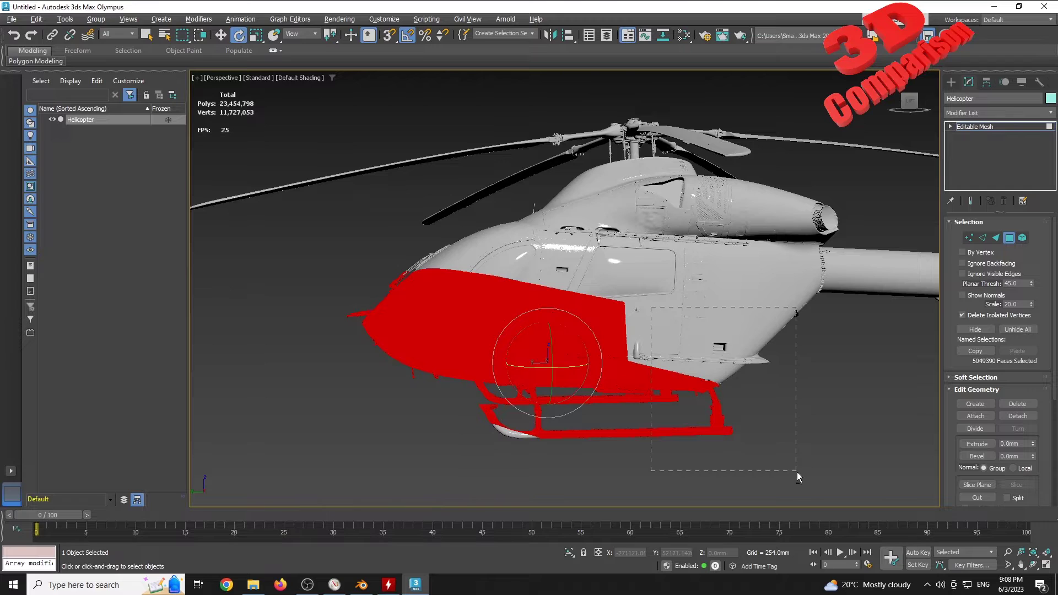
pyautogui.keyDown('alt'); pyautogui.moveTo(758, 398); pyautogui.dragTo(758, 398); pyautogui.keyUp('alt')
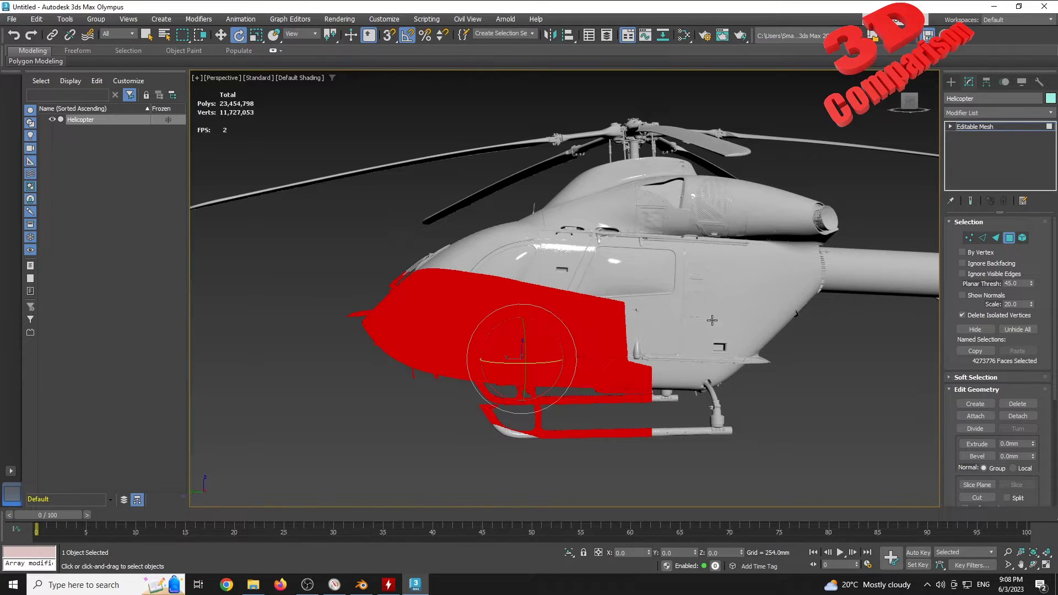
pyautogui.click(422, 501)
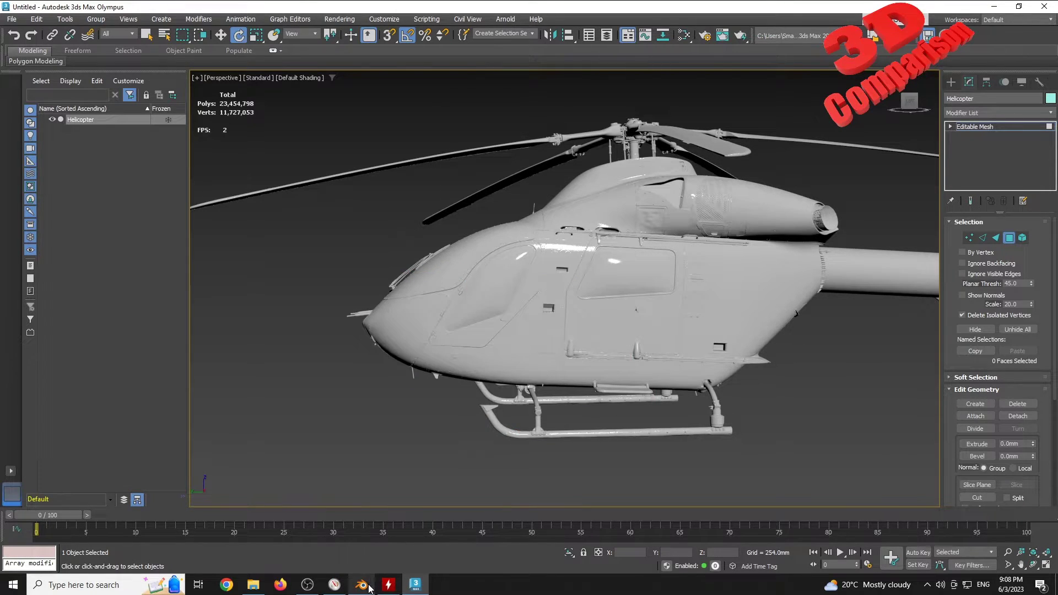
# - Check on Blender's import, and return to 3ds Max to exit it without saving the scene
pyautogui.click(362, 584)
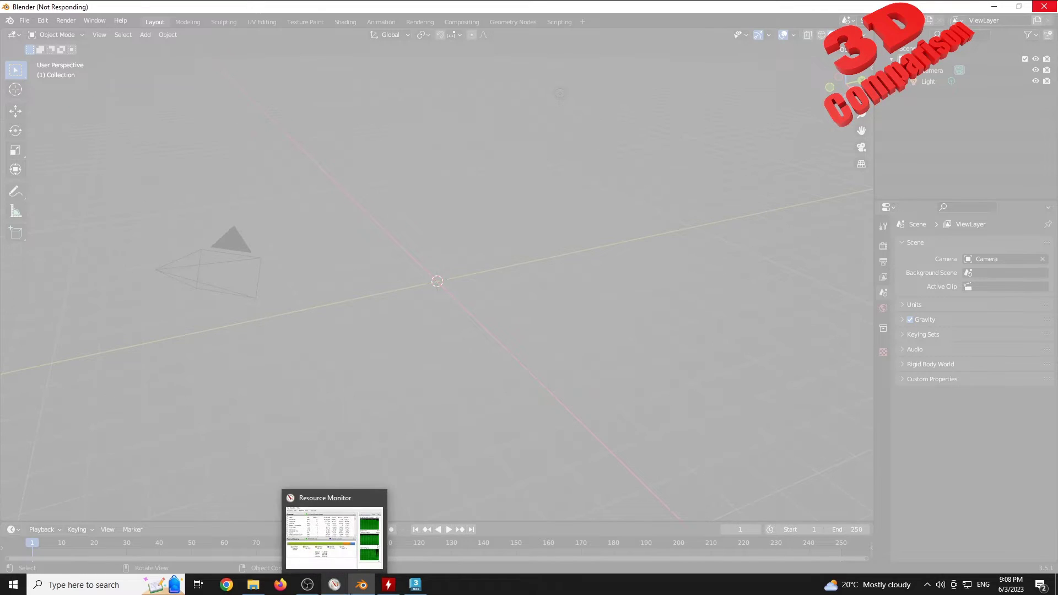
pyautogui.click(416, 584)
pyautogui.click(1044, 7)
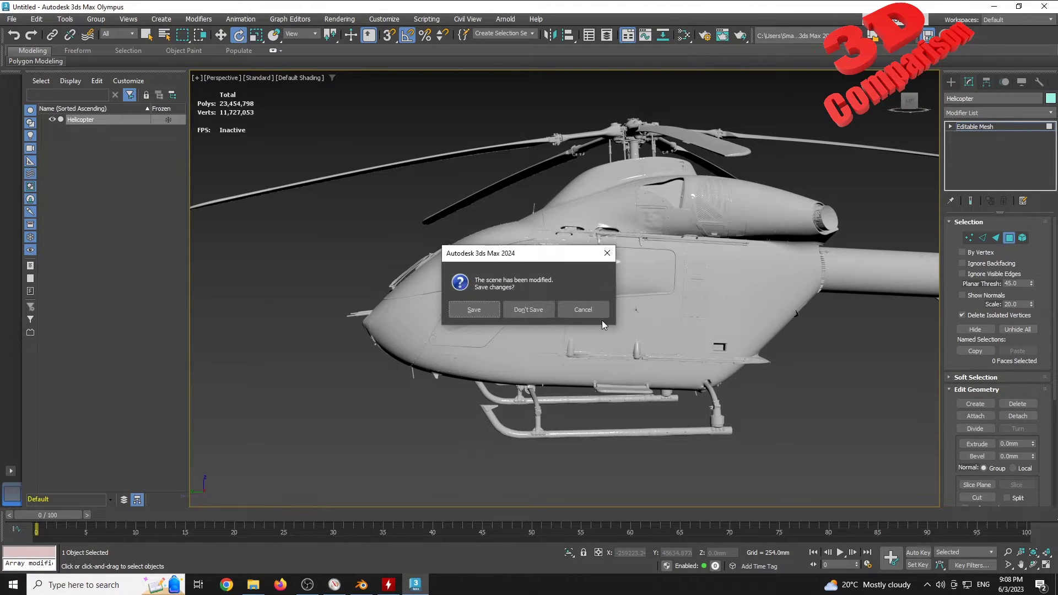
pyautogui.click(534, 316)
pyautogui.hotkey('ctrl', 'b')
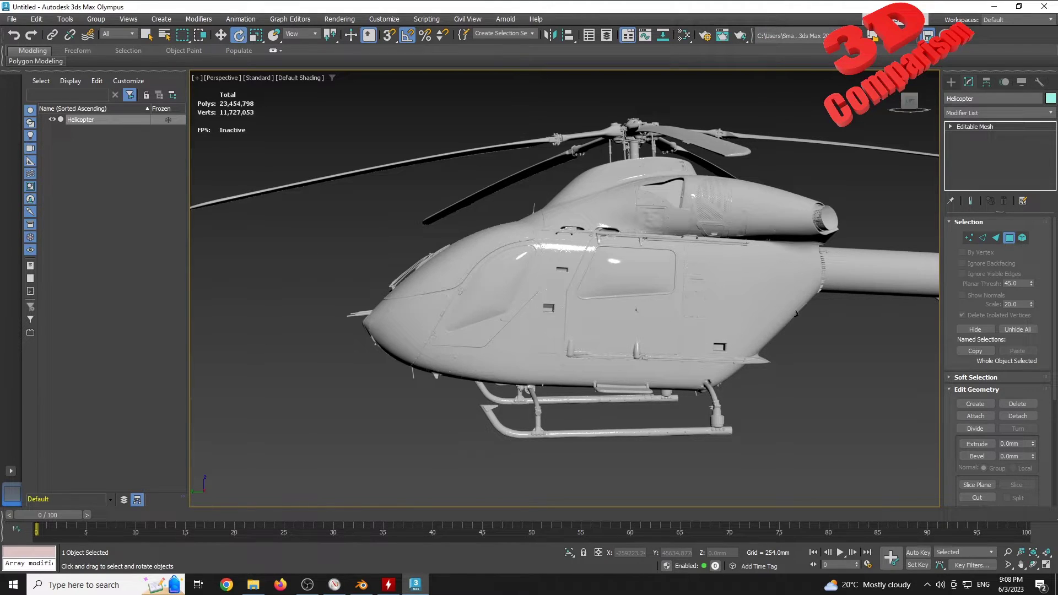
pyautogui.hotkey('ctrl', 'd')
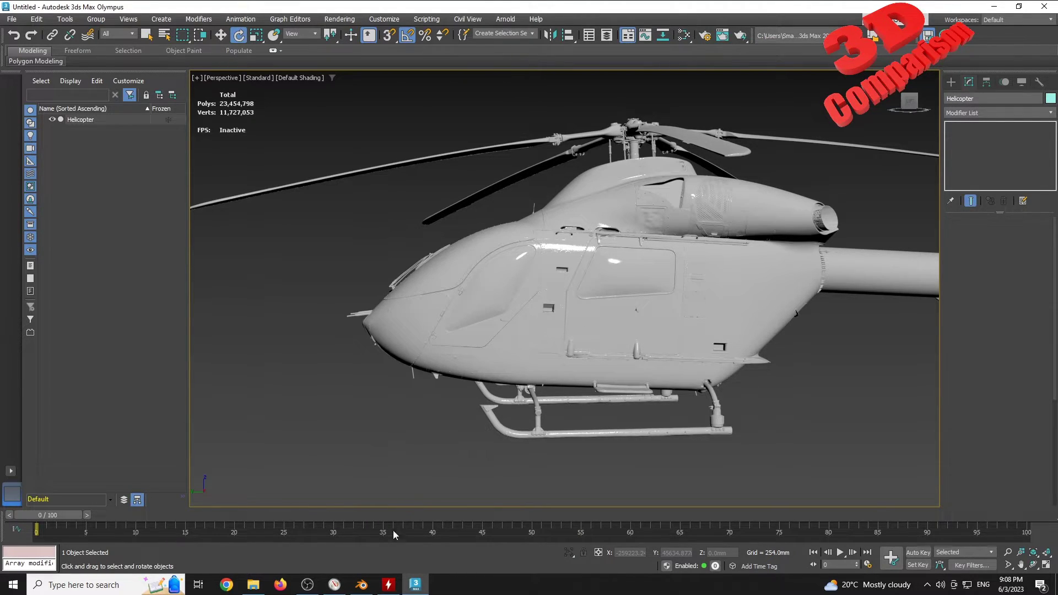
# - Review the drive and graphics card readings in HWMonitor and close the program
pyautogui.click(388, 588)
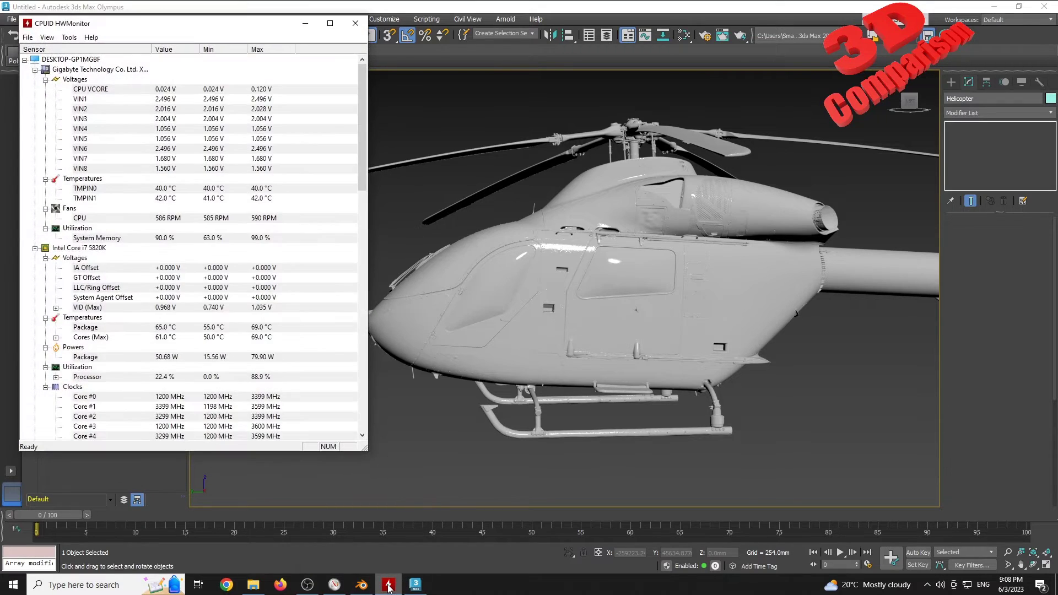
pyautogui.scroll(-15, 251, 219)
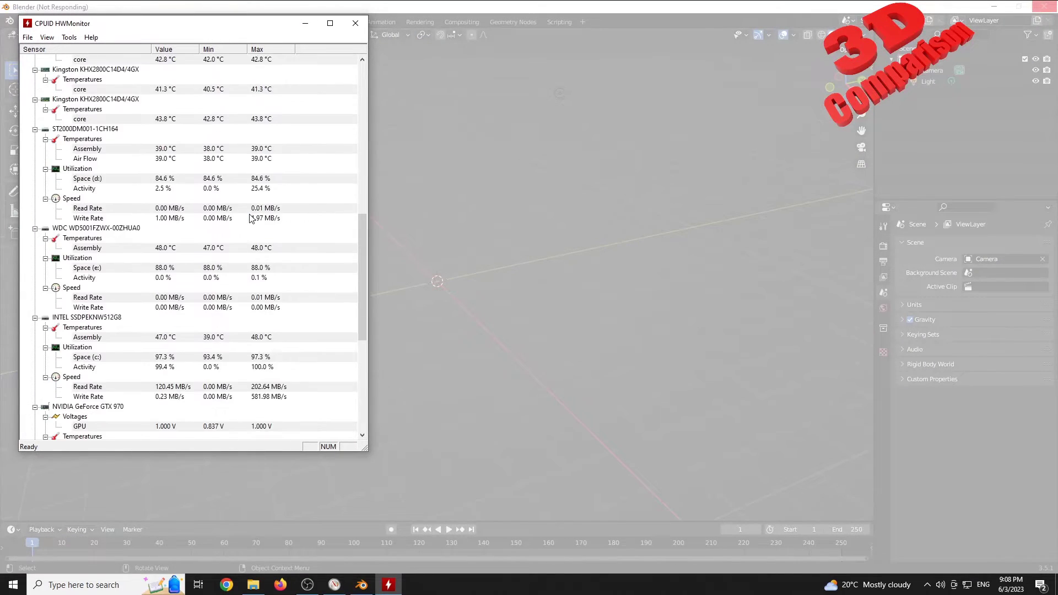
pyautogui.click(355, 25)
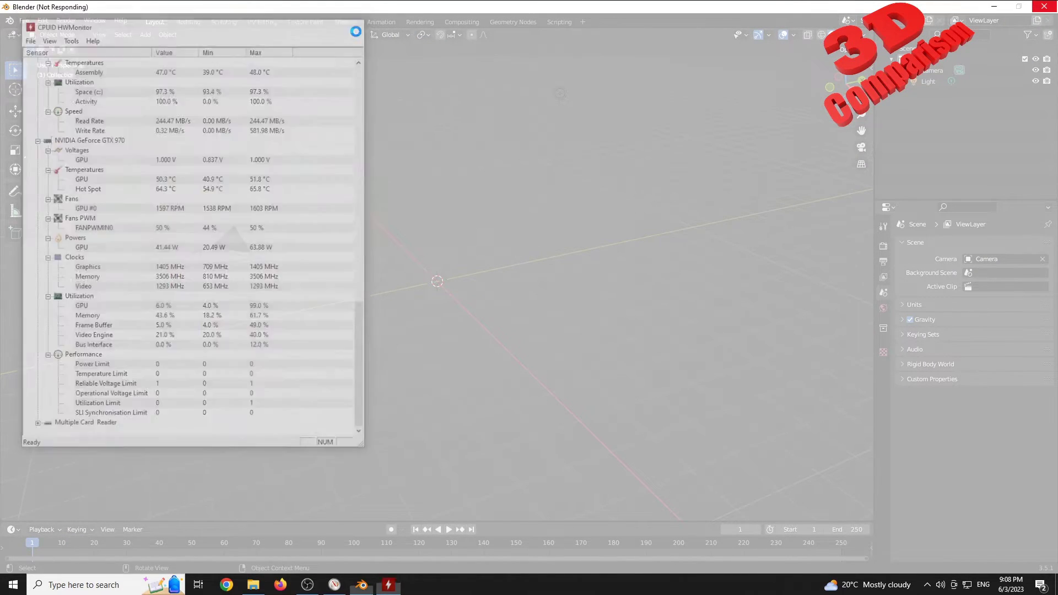
# - Monitor the memory usage of Blender and the other processes in Resource Monitor, and return to Blender
pyautogui.click(341, 591)
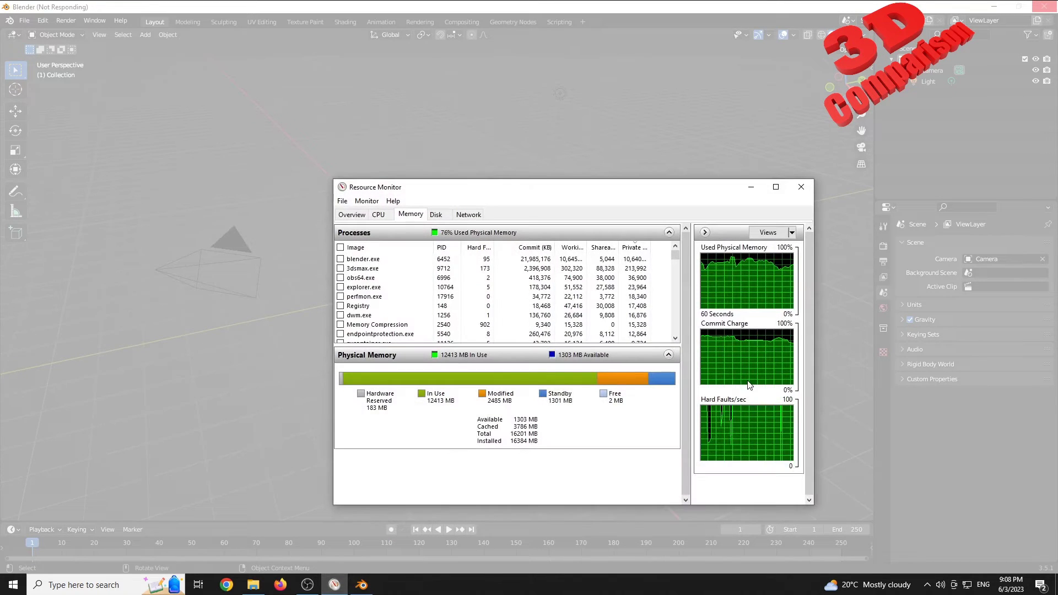
pyautogui.moveTo(563, 186); pyautogui.dragTo(785, 196)
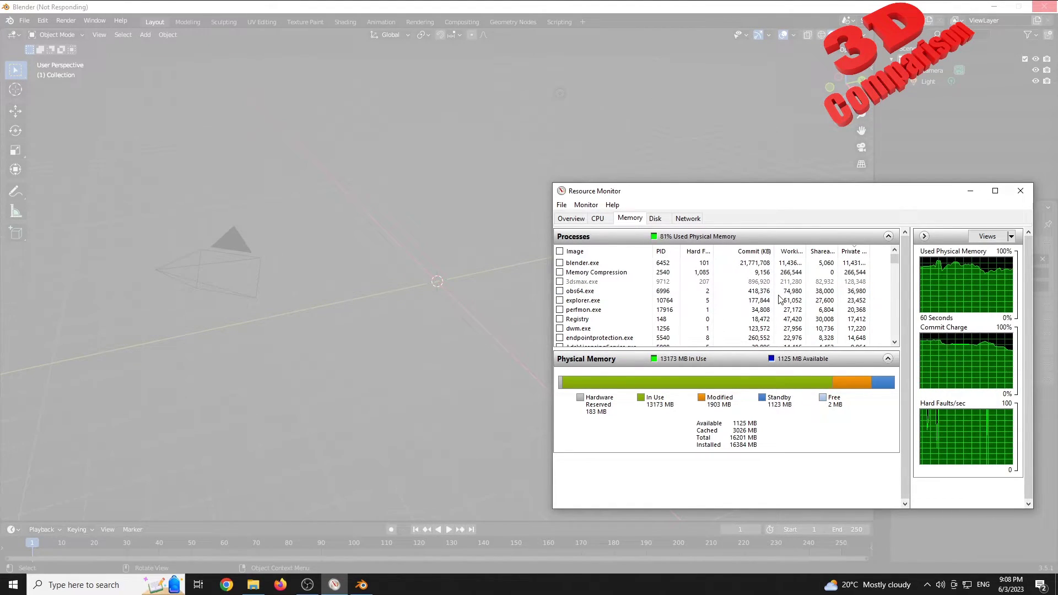
pyautogui.scroll(-10, 606, 292)
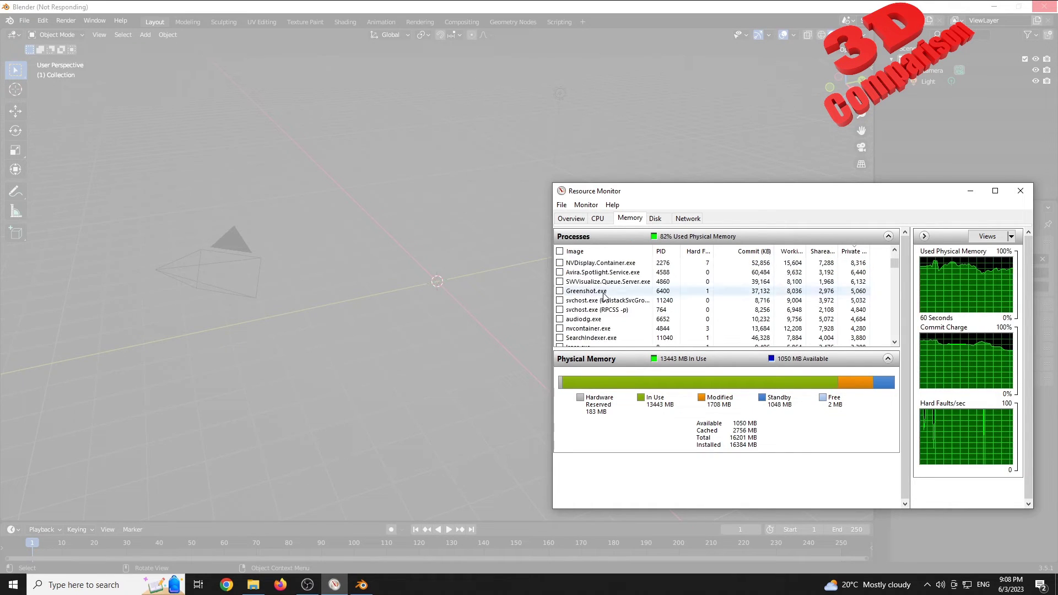
pyautogui.scroll(-5, 605, 297)
pyautogui.scroll(15, 605, 297)
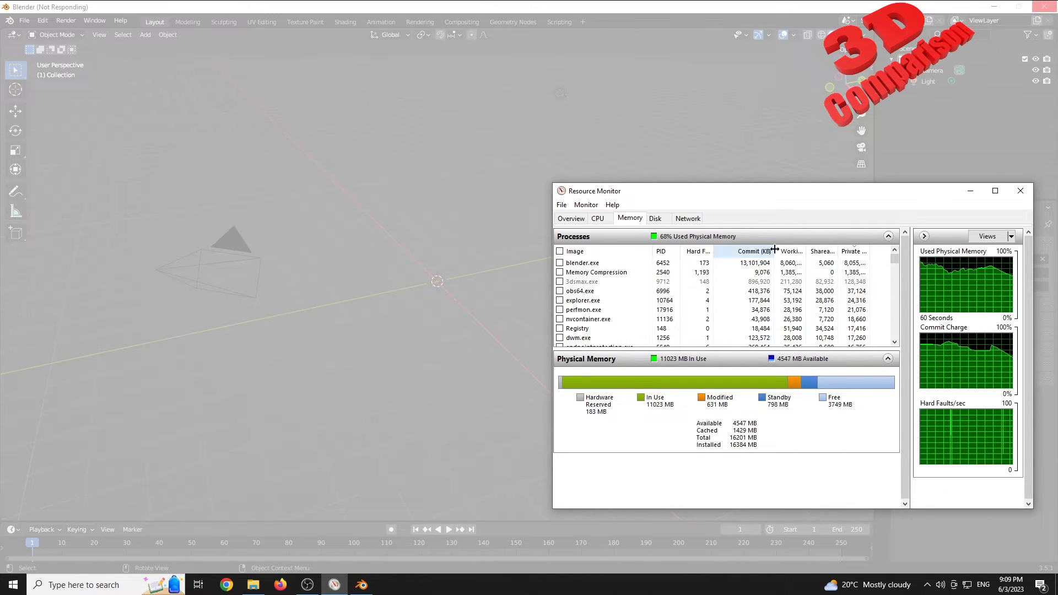
pyautogui.click(749, 119)
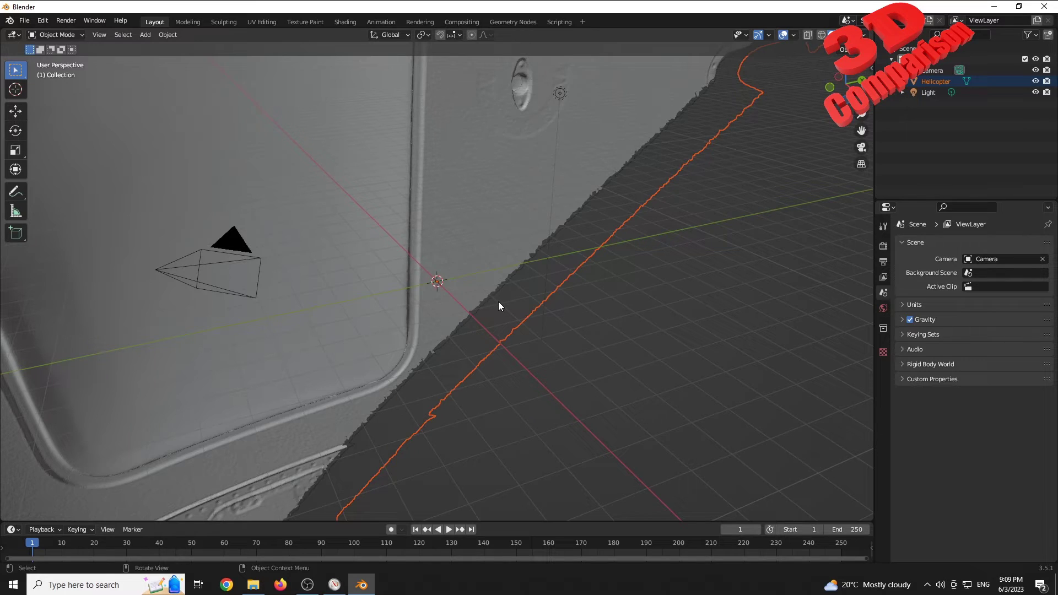
# - Deselect the imported helicopter and set the 3D viewport's Clip End distance to 50000 m
pyautogui.click(571, 310)
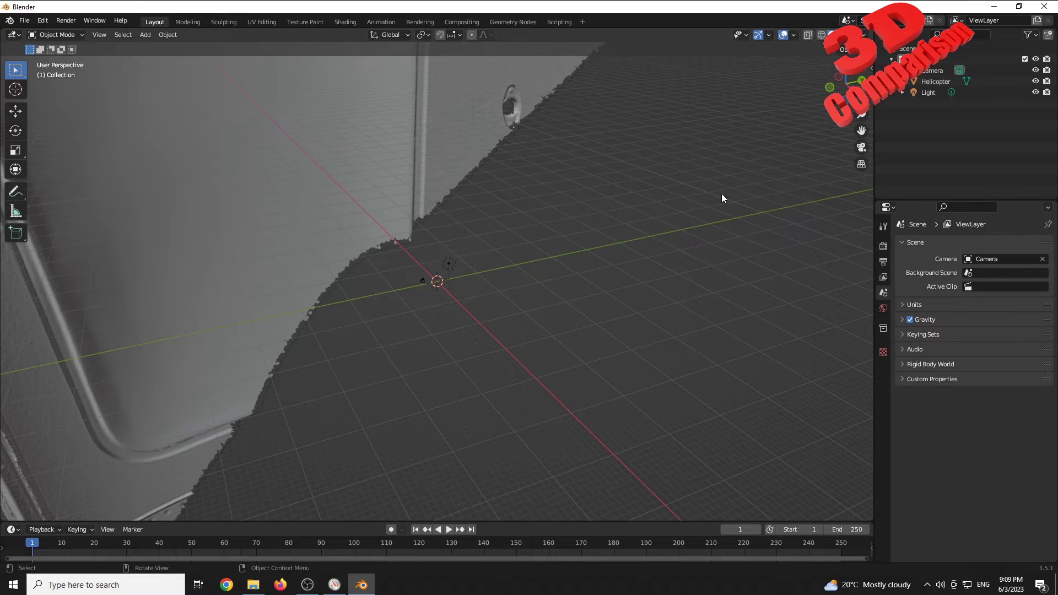
pyautogui.click(872, 70)
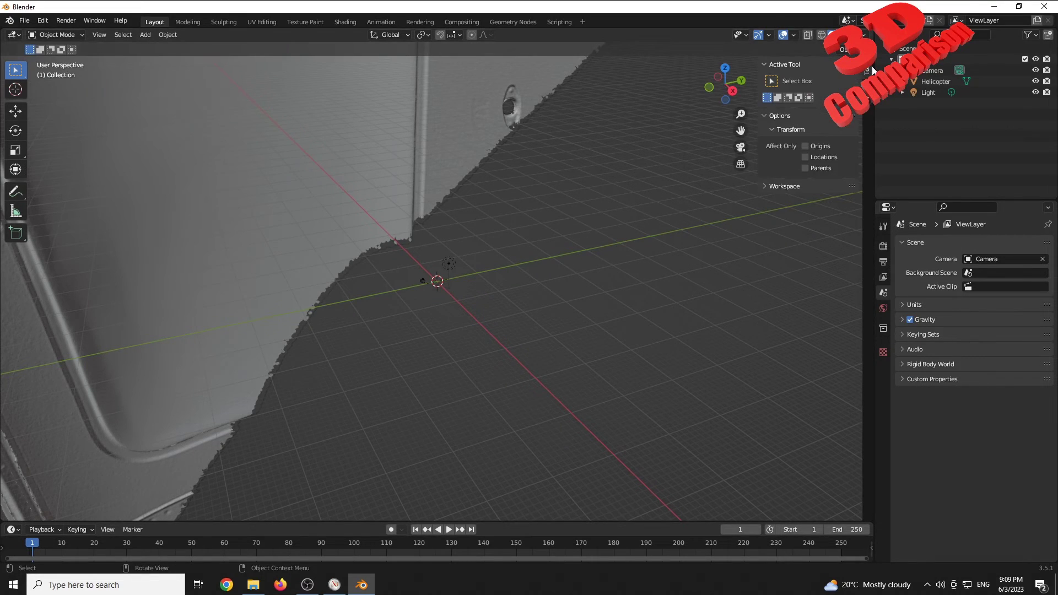
pyautogui.hotkey('ctrl', 'Tab')
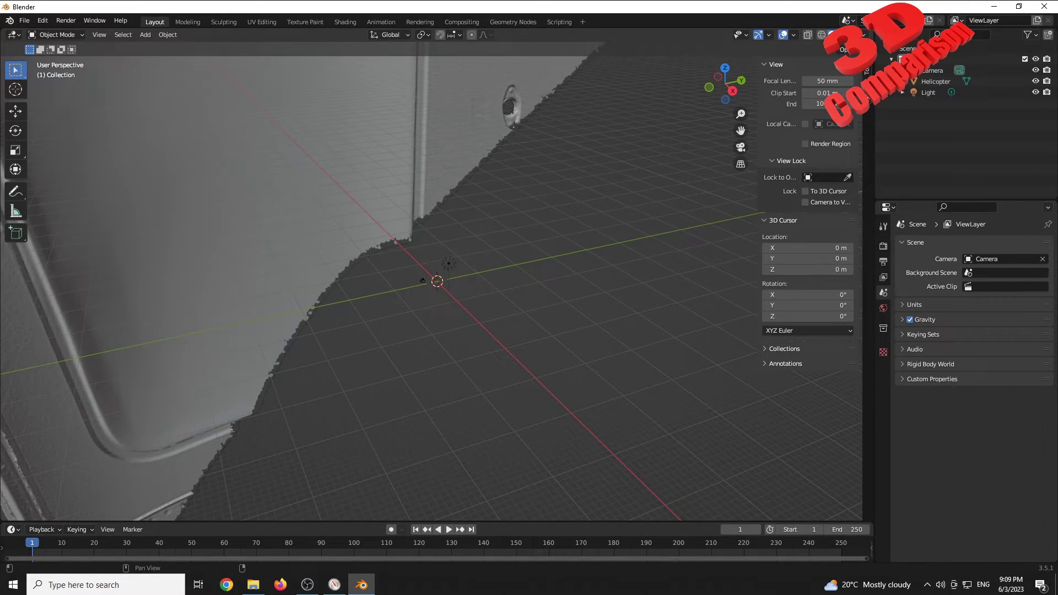
pyautogui.click(837, 103)
pyautogui.hotkey('ctrl', 'a')
pyautogui.write('50000')
pyautogui.press('Return')
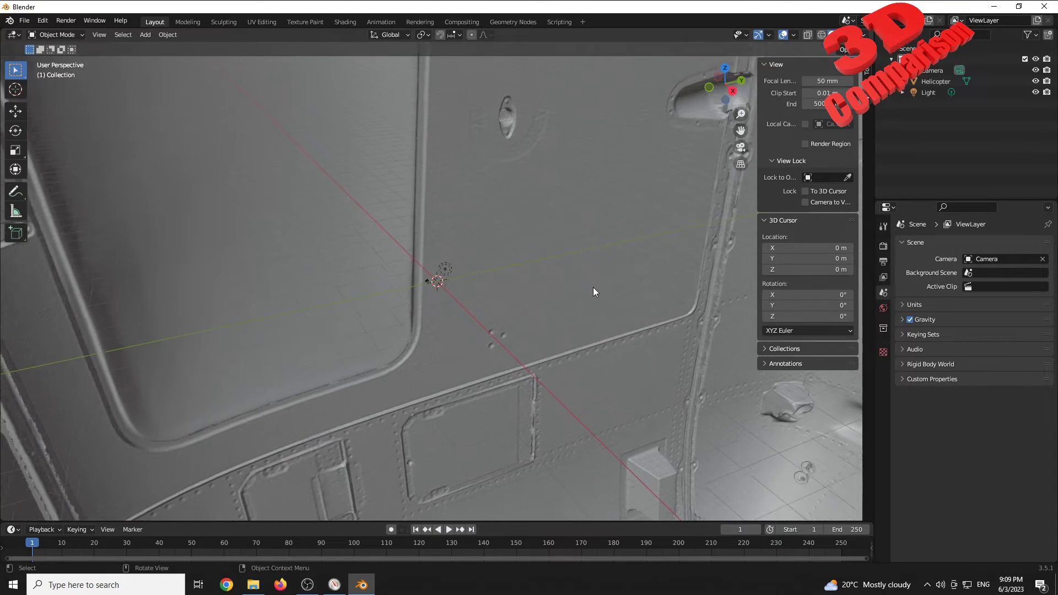
pyautogui.scroll(-6, 584, 283)
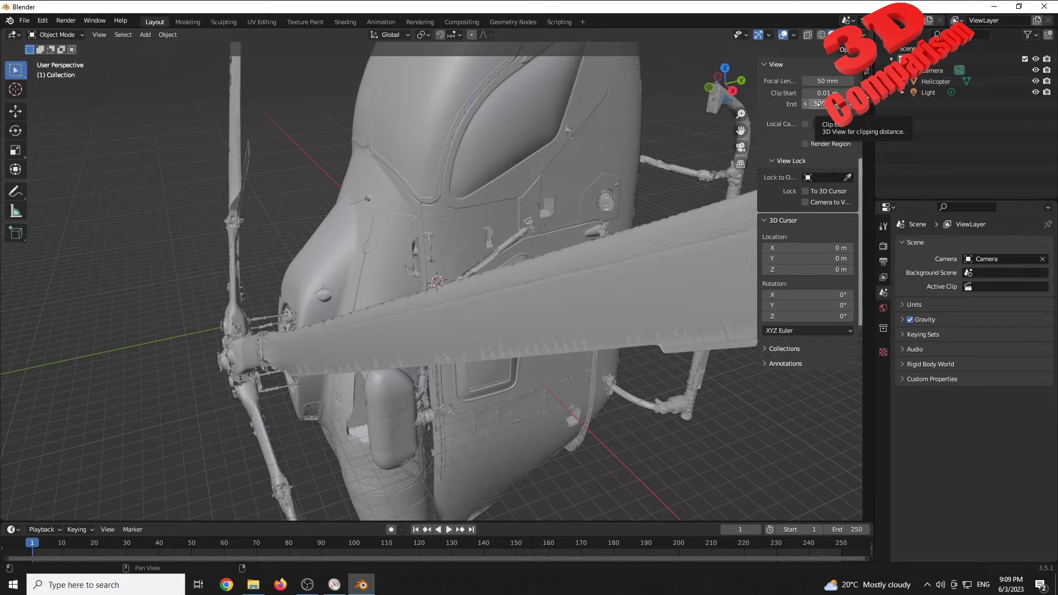
# - View the helicopter from several angles, and check Blender's memory usage in Resource Monitor before returning to Blender
pyautogui.scroll(3, 550, 242)
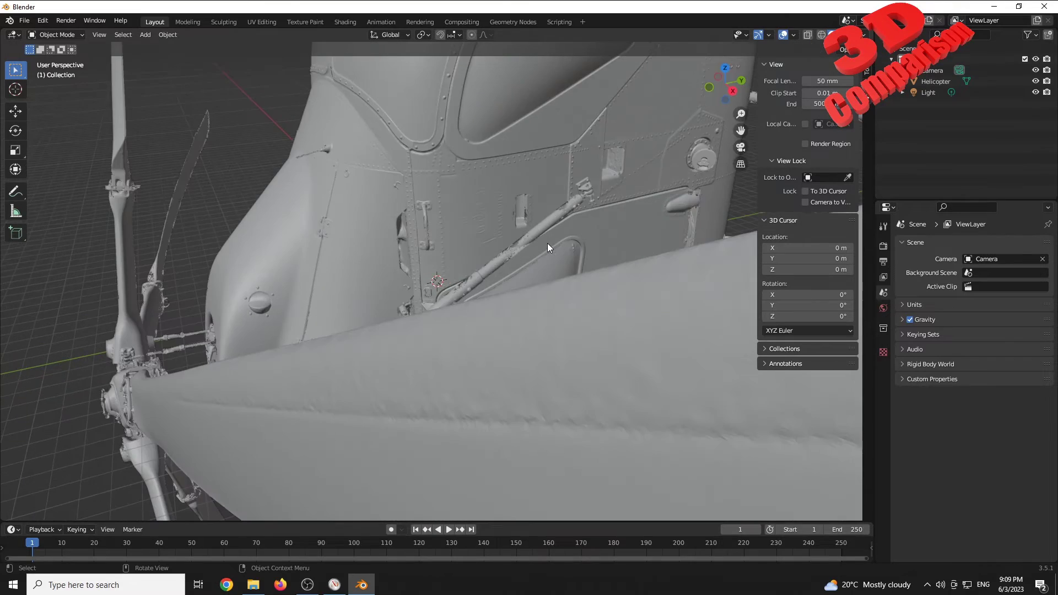
pyautogui.scroll(-3, 547, 243)
pyautogui.moveTo(547, 243); pyautogui.dragTo(544, 238, button='middle')
pyautogui.scroll(-2, 543, 234)
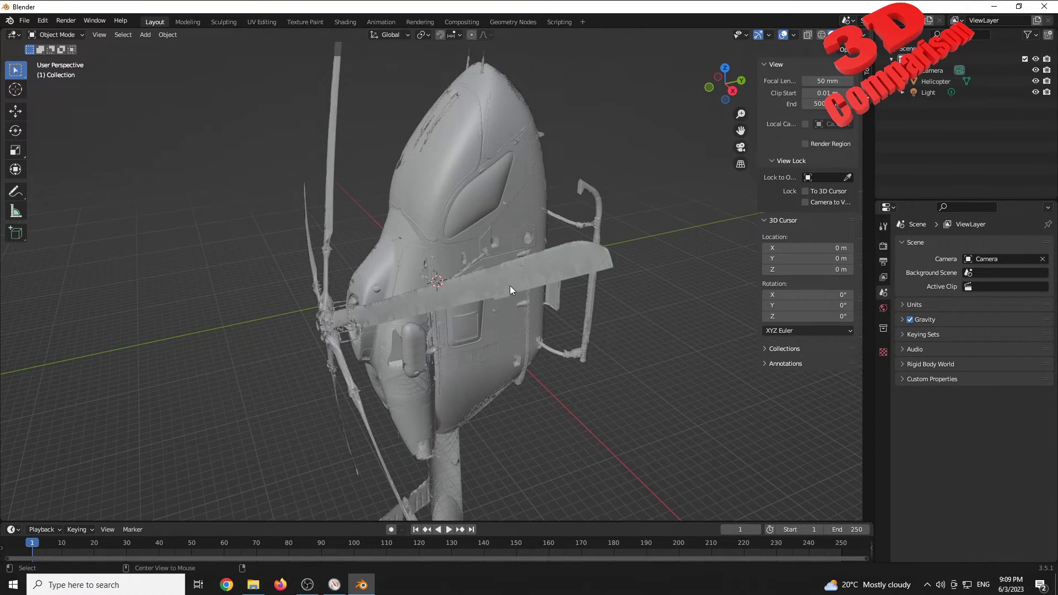
pyautogui.keyDown('alt'); pyautogui.moveTo(510, 286); pyautogui.dragTo(499, 397, button='middle'); pyautogui.keyUp('alt')
pyautogui.click(334, 585)
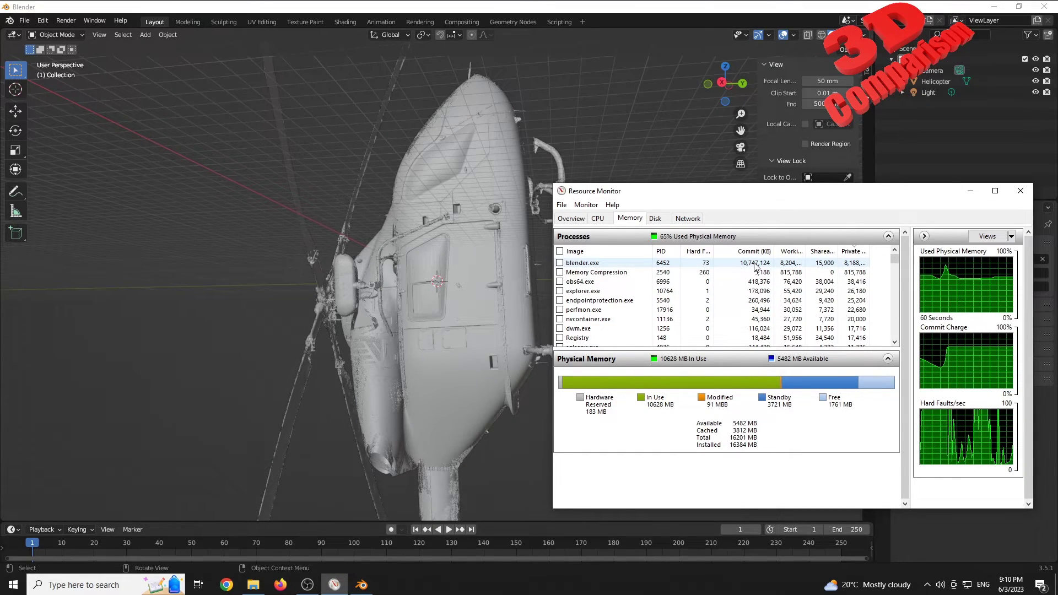
pyautogui.click(970, 191)
# - Select the helicopter and examine the main rotor hub's surface detail up close
pyautogui.moveTo(520, 219); pyautogui.dragTo(508, 243, button='middle')
pyautogui.click(507, 242)
pyautogui.moveTo(581, 219); pyautogui.dragTo(653, 177, button='middle')
pyautogui.scroll(6, 400, 215)
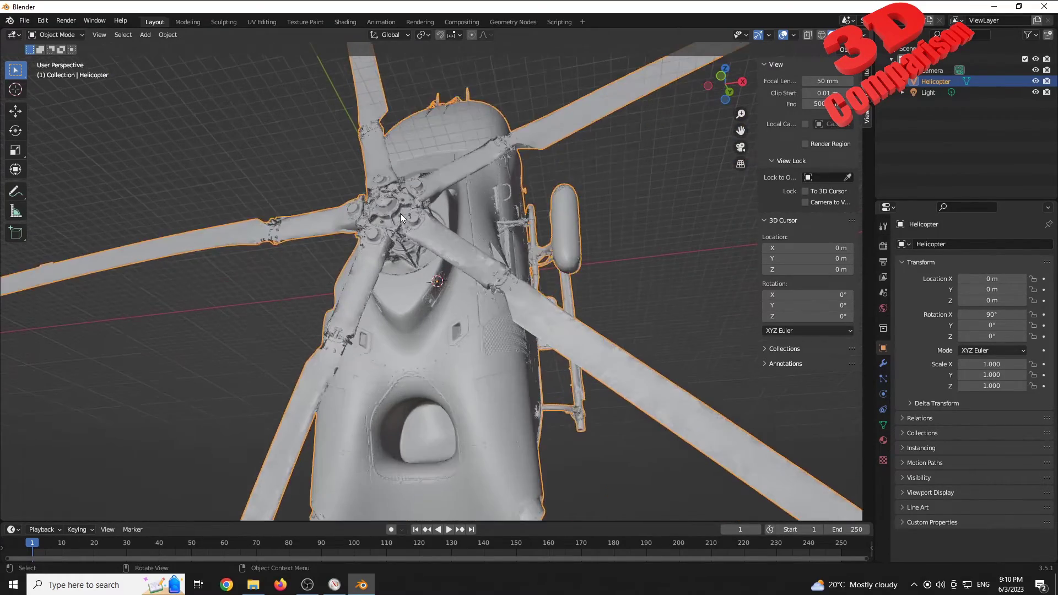
pyautogui.moveTo(451, 246); pyautogui.dragTo(465, 390, button='middle')
pyautogui.scroll(5, 489, 259)
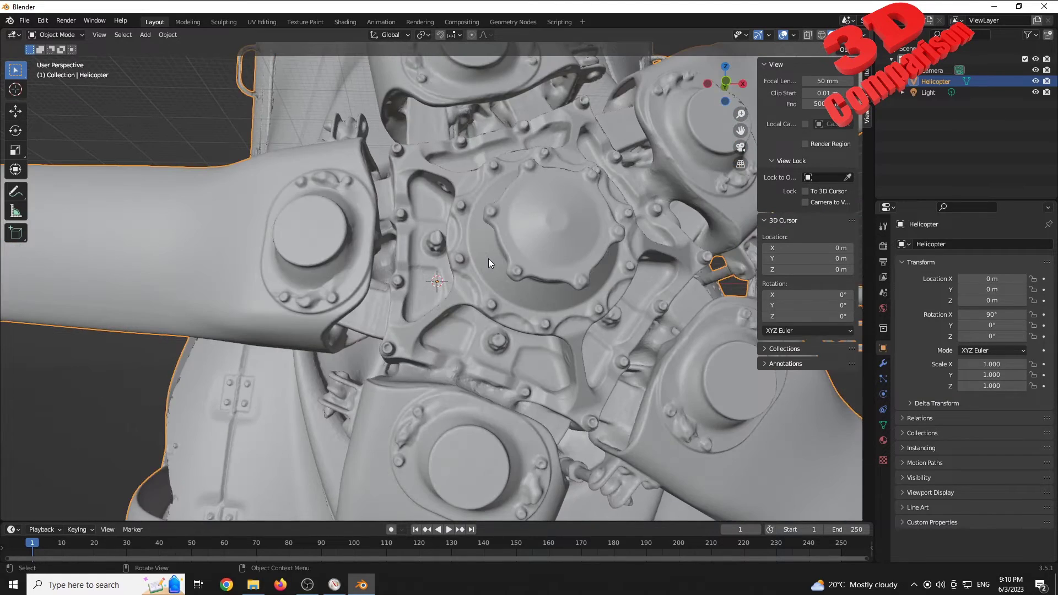
pyautogui.scroll(-5, 537, 249)
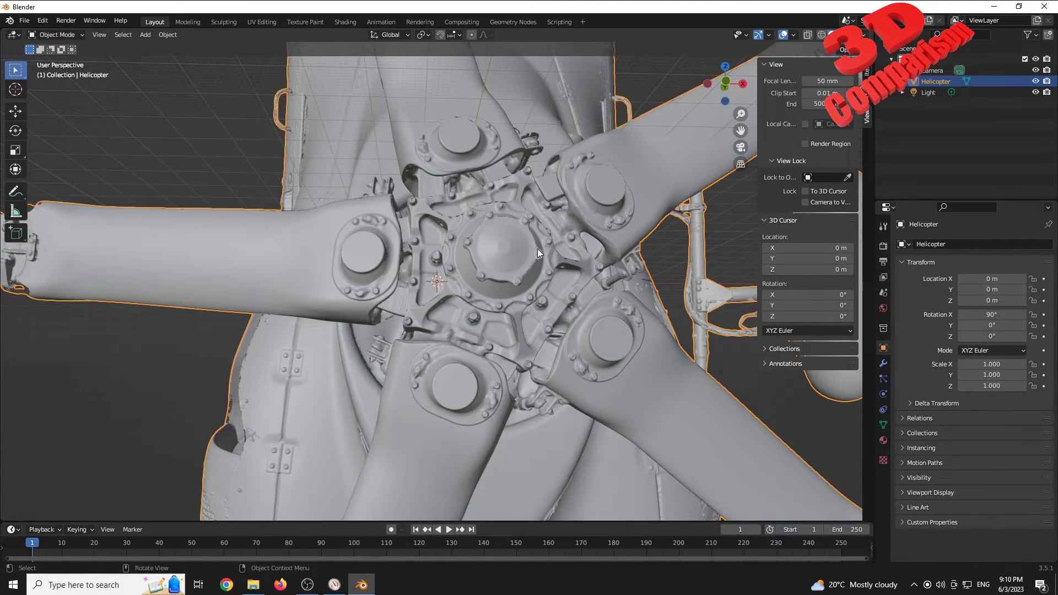
pyautogui.scroll(8, 537, 249)
pyautogui.scroll(-6, 537, 250)
# - Inspect the mesh density around the rotor hub in wireframe shading, and return the viewport to solid shading
pyautogui.hotkey('shift', 'z')
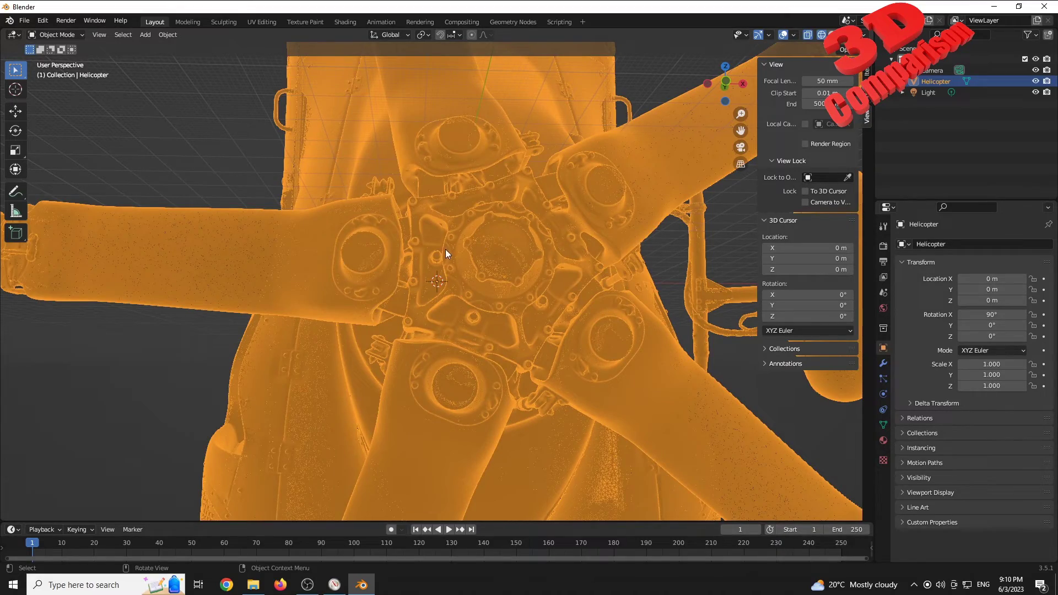
pyautogui.scroll(5, 438, 251)
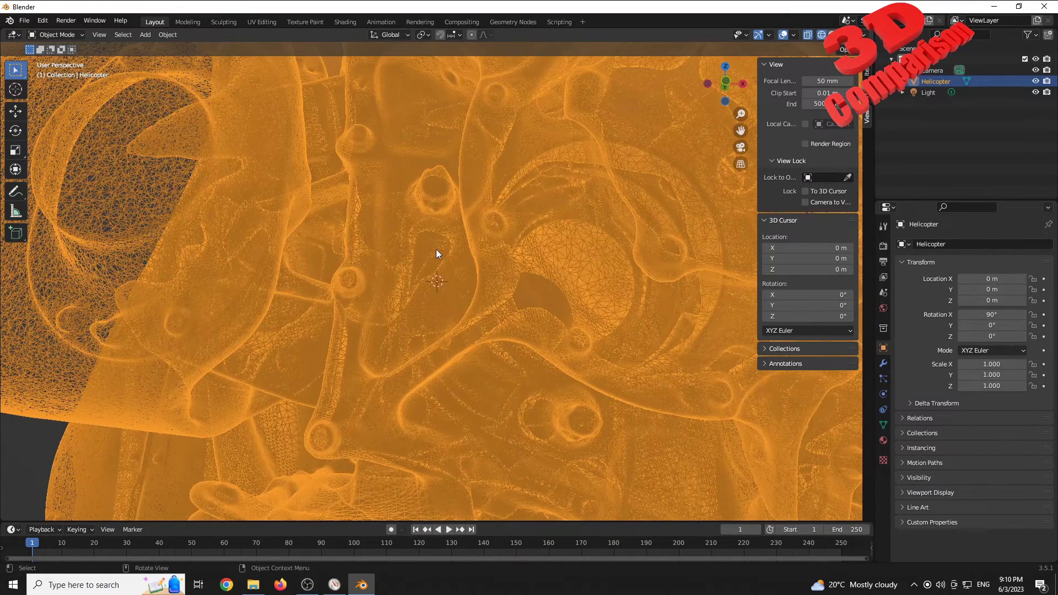
pyautogui.scroll(5, 436, 253)
pyautogui.scroll(2, 447, 276)
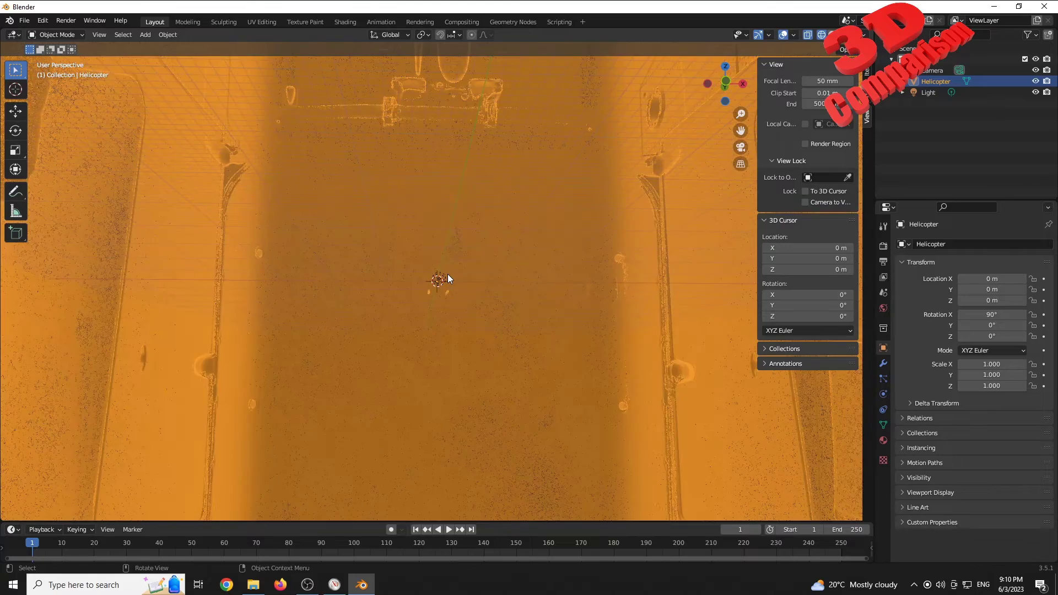
pyautogui.scroll(2, 447, 278)
pyautogui.scroll(2, 446, 284)
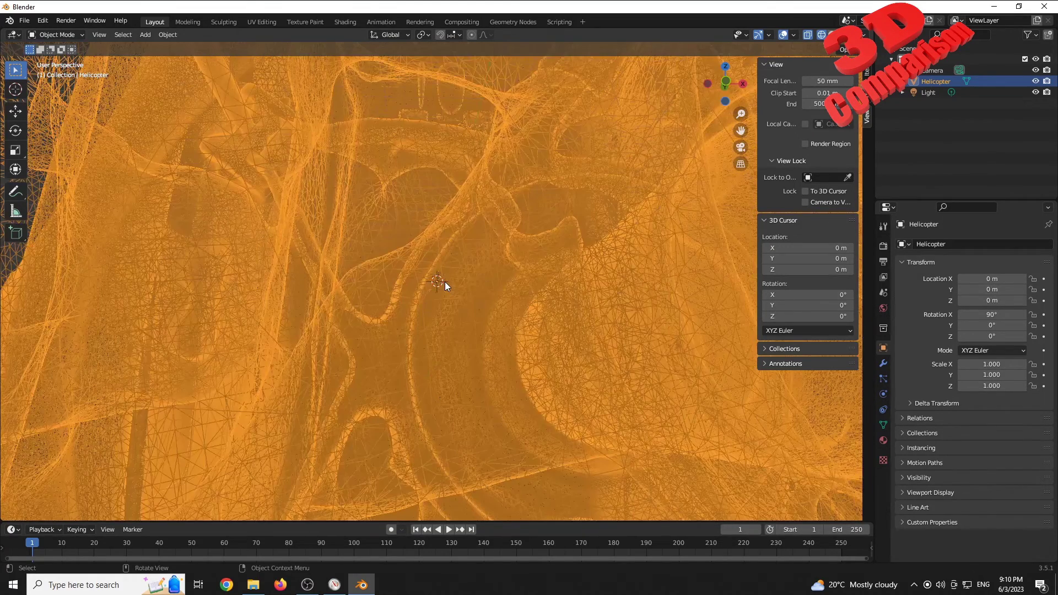
pyautogui.scroll(-4, 446, 284)
pyautogui.scroll(-3, 468, 296)
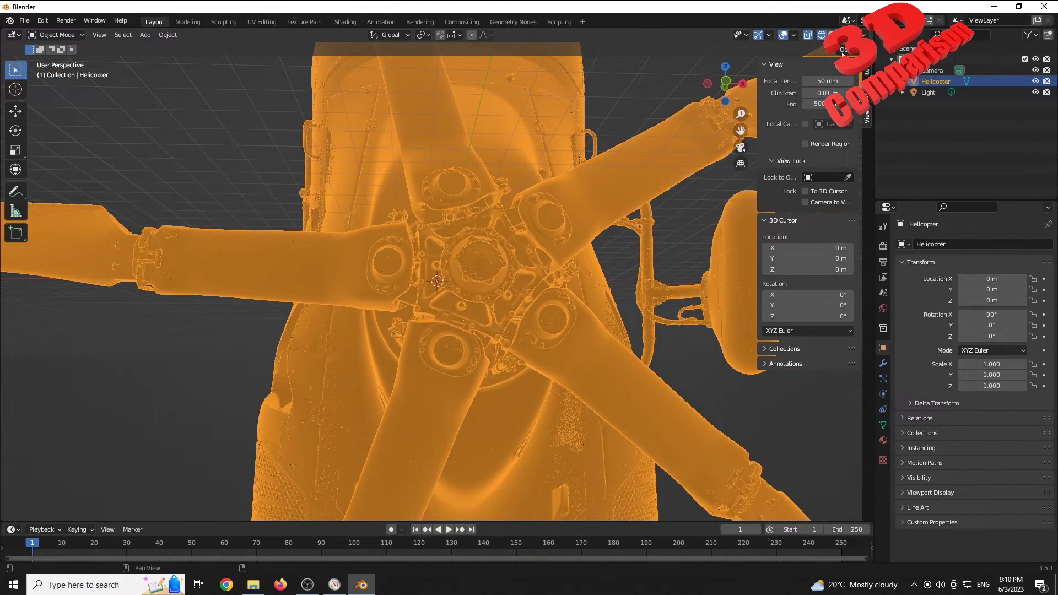
pyautogui.click(822, 34)
pyautogui.click(667, 268)
# - Rotate the helicopter about the global X axis to an X rotation of 0°
pyautogui.moveTo(667, 269); pyautogui.dragTo(535, 307, button='middle')
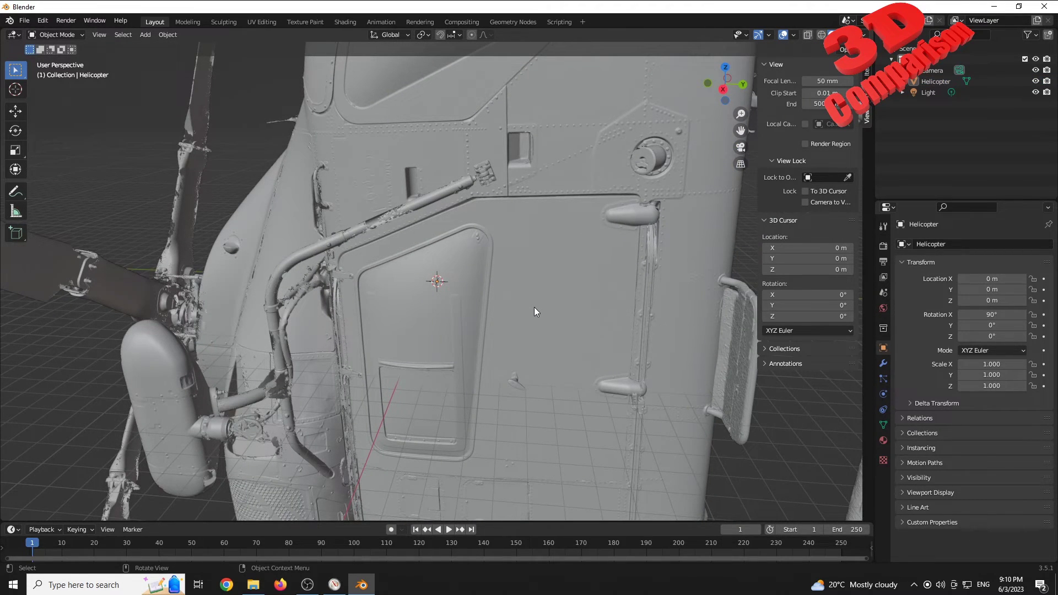
pyautogui.scroll(-5, 534, 307)
pyautogui.moveTo(528, 312); pyautogui.dragTo(497, 241, button='middle')
pyautogui.click(496, 242)
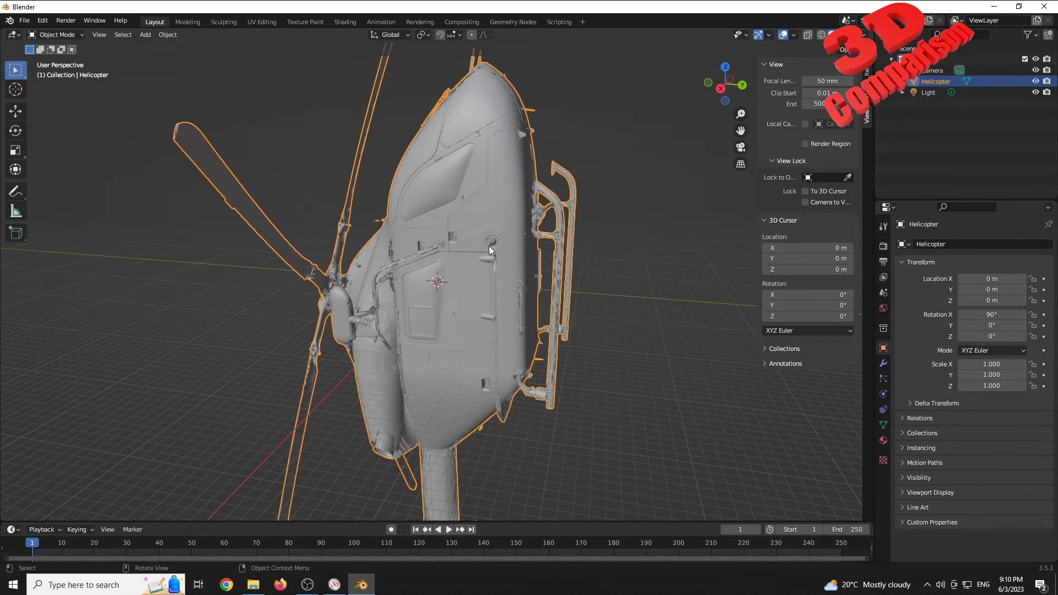
pyautogui.press('r')
pyautogui.press('x')
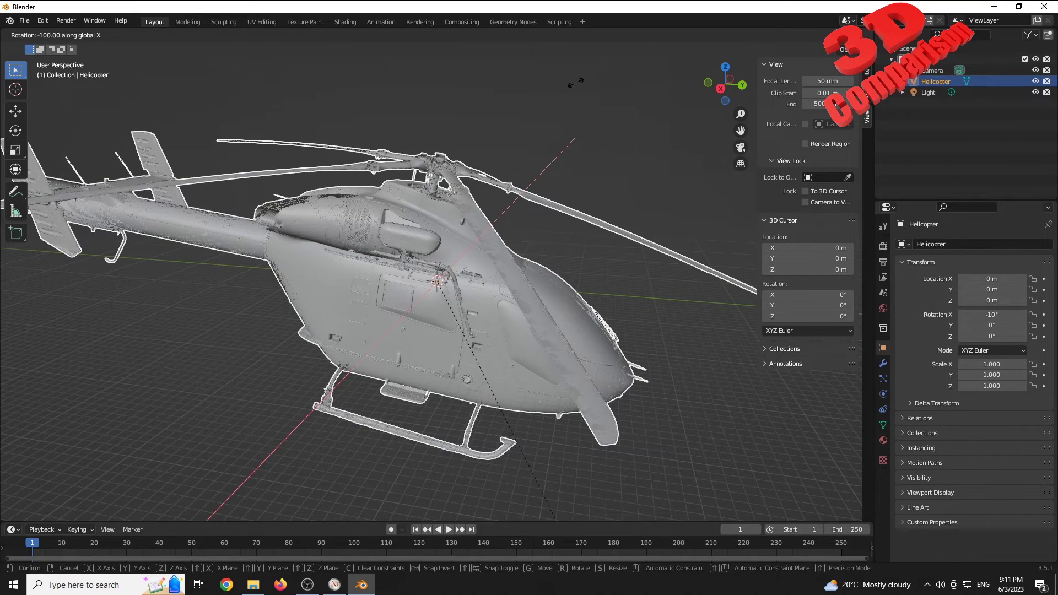
pyautogui.click(548, 289)
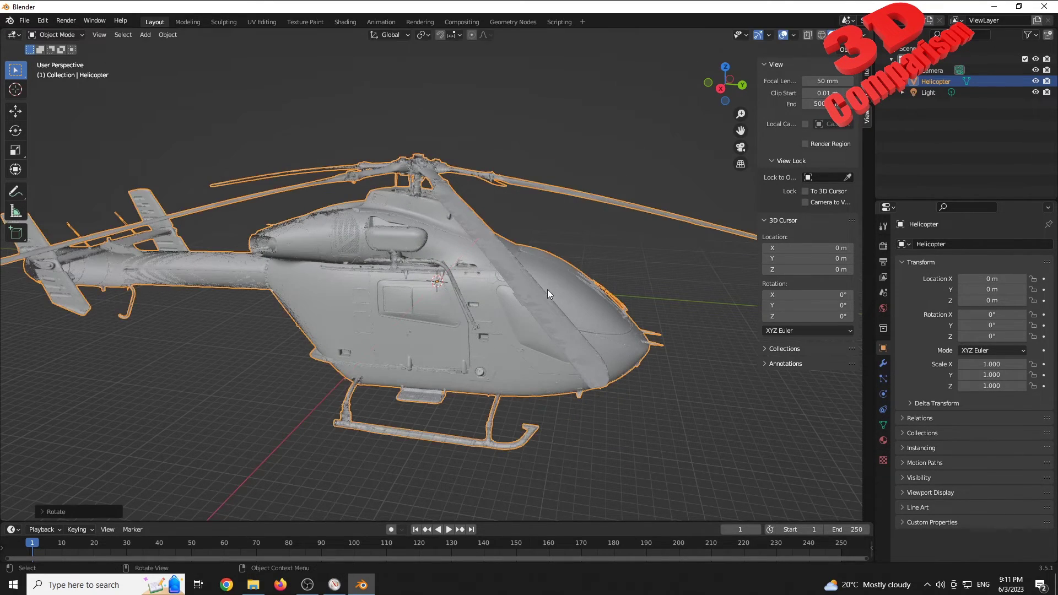
# - Examine the small antenna, seams and rivets on the fuselage roof ahead of the rotor
pyautogui.moveTo(547, 289); pyautogui.dragTo(477, 273, button='middle')
pyautogui.scroll(12, 473, 271)
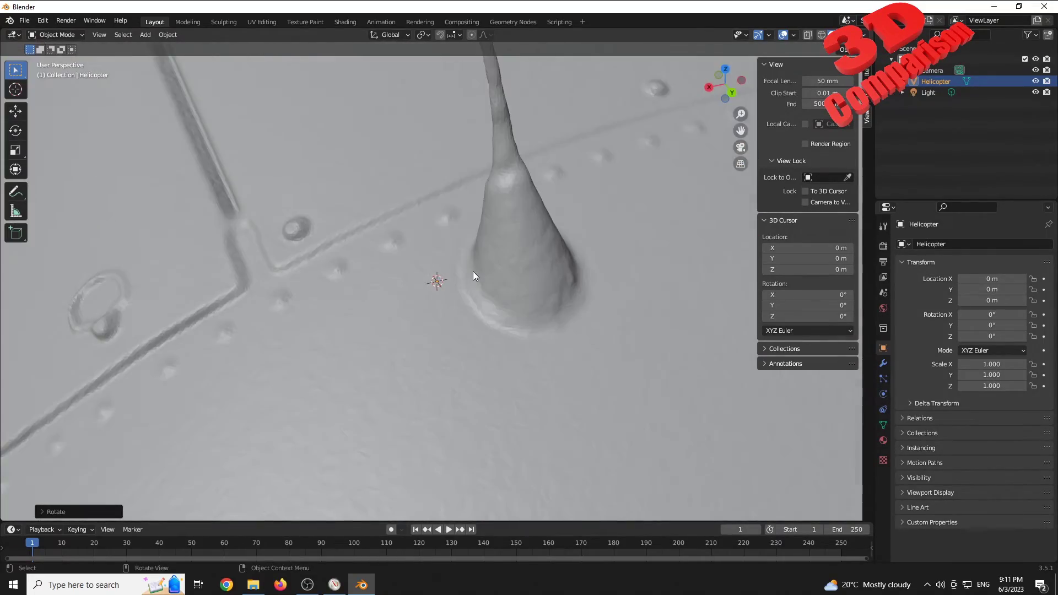
pyautogui.scroll(-8, 473, 271)
pyautogui.scroll(10, 338, 193)
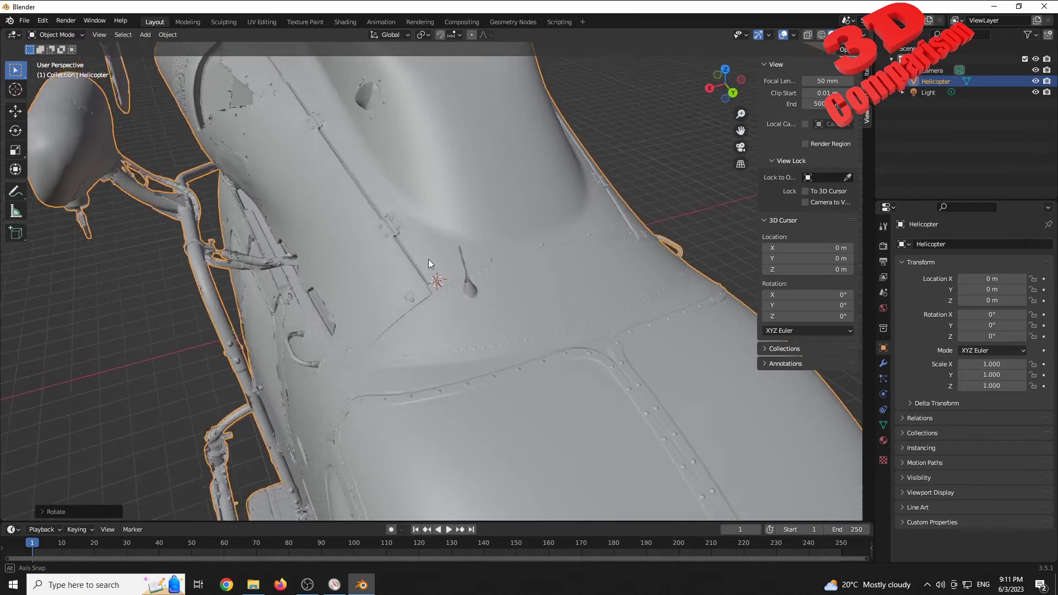
# - Examine the side door, handles, rivets and embossed markings on the helicopter's fuselage from close up and from afar
pyautogui.moveTo(428, 259); pyautogui.dragTo(232, 261, button='middle')
pyautogui.scroll(8, 459, 286)
pyautogui.scroll(-5, 460, 286)
pyautogui.scroll(-4, 502, 233)
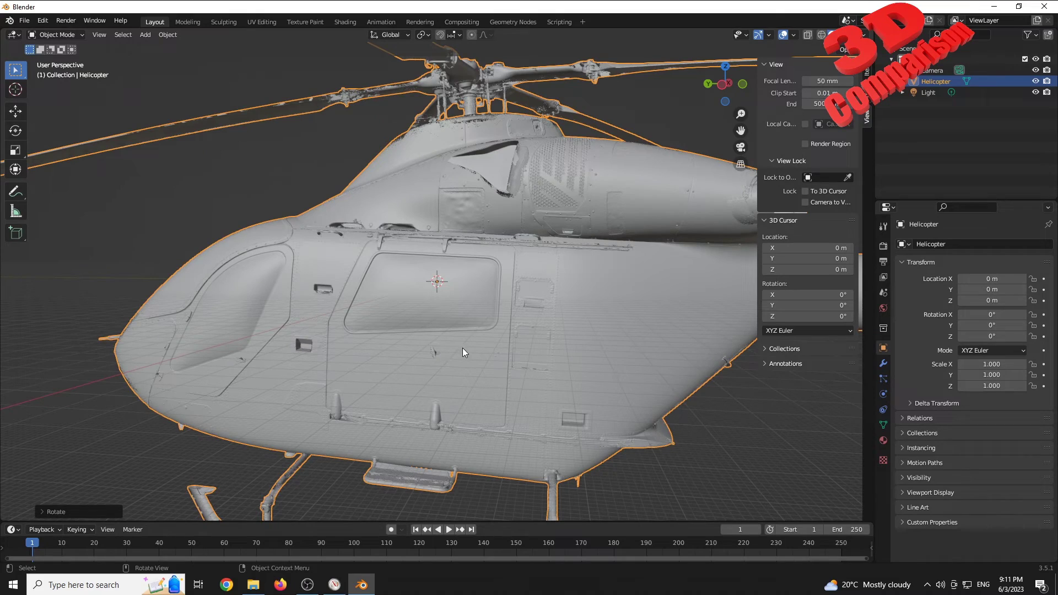
pyautogui.scroll(-6, 462, 348)
pyautogui.moveTo(464, 320); pyautogui.dragTo(526, 338, button='middle')
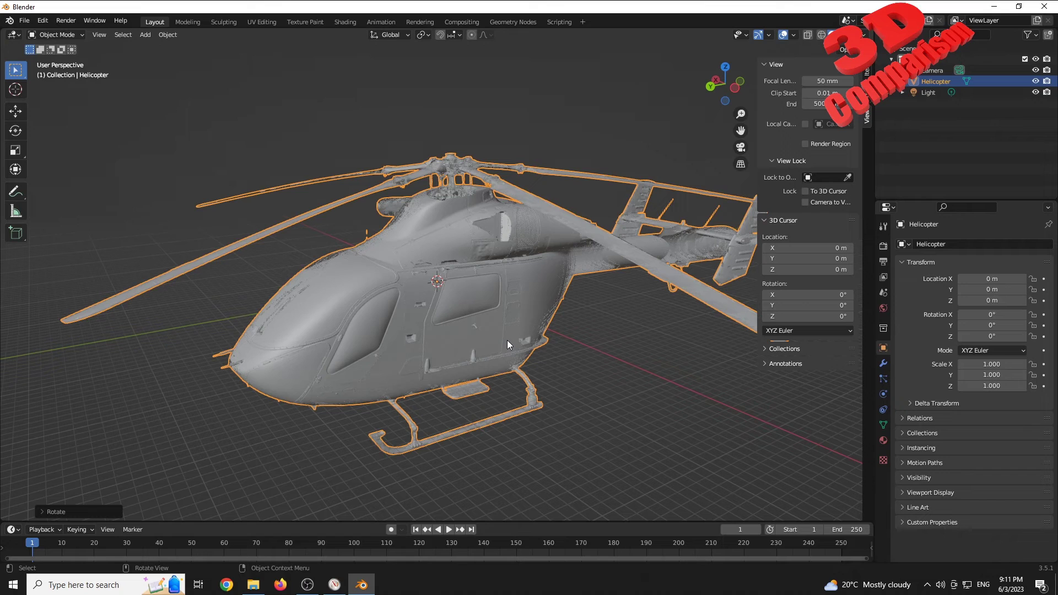
pyautogui.scroll(6, 531, 303)
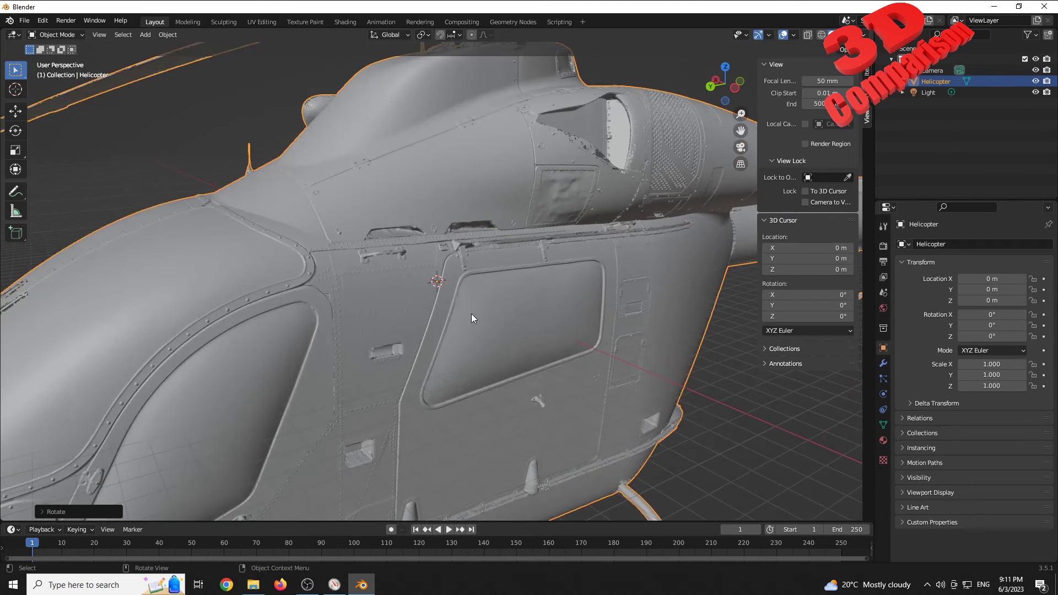
pyautogui.scroll(5, 452, 302)
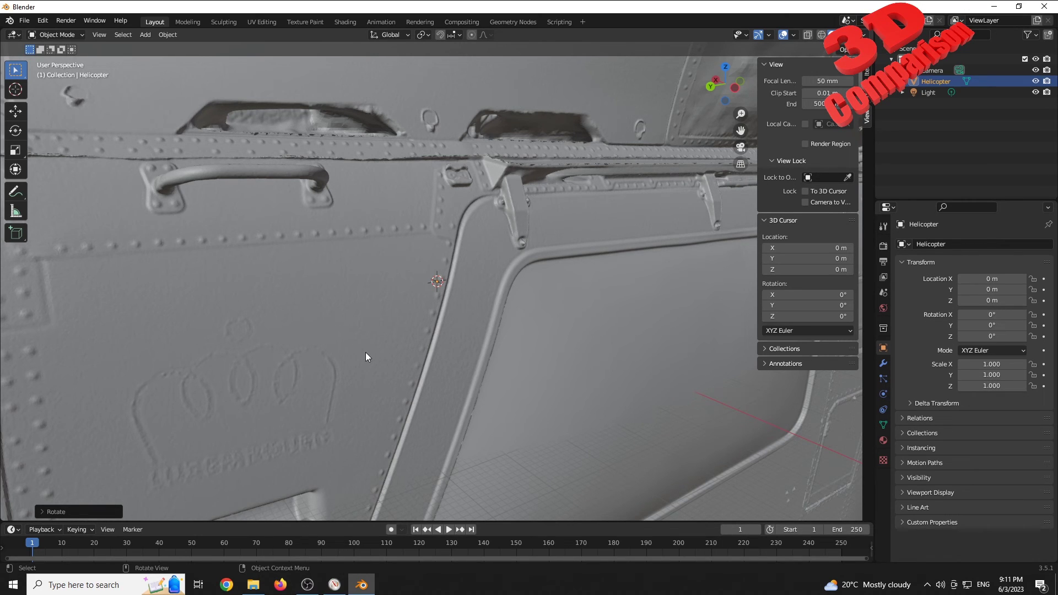
pyautogui.scroll(-10, 365, 352)
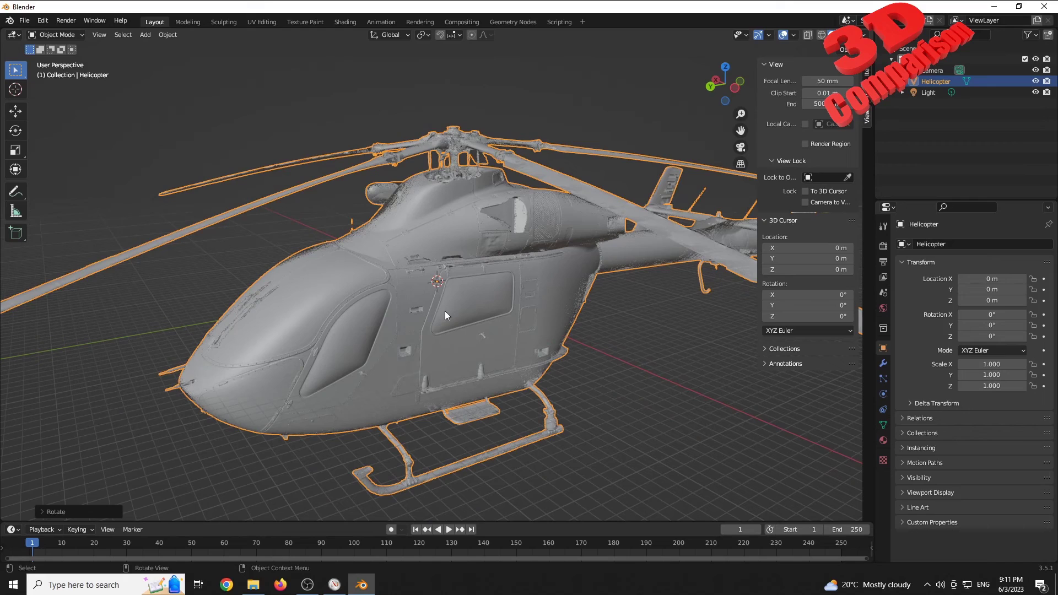